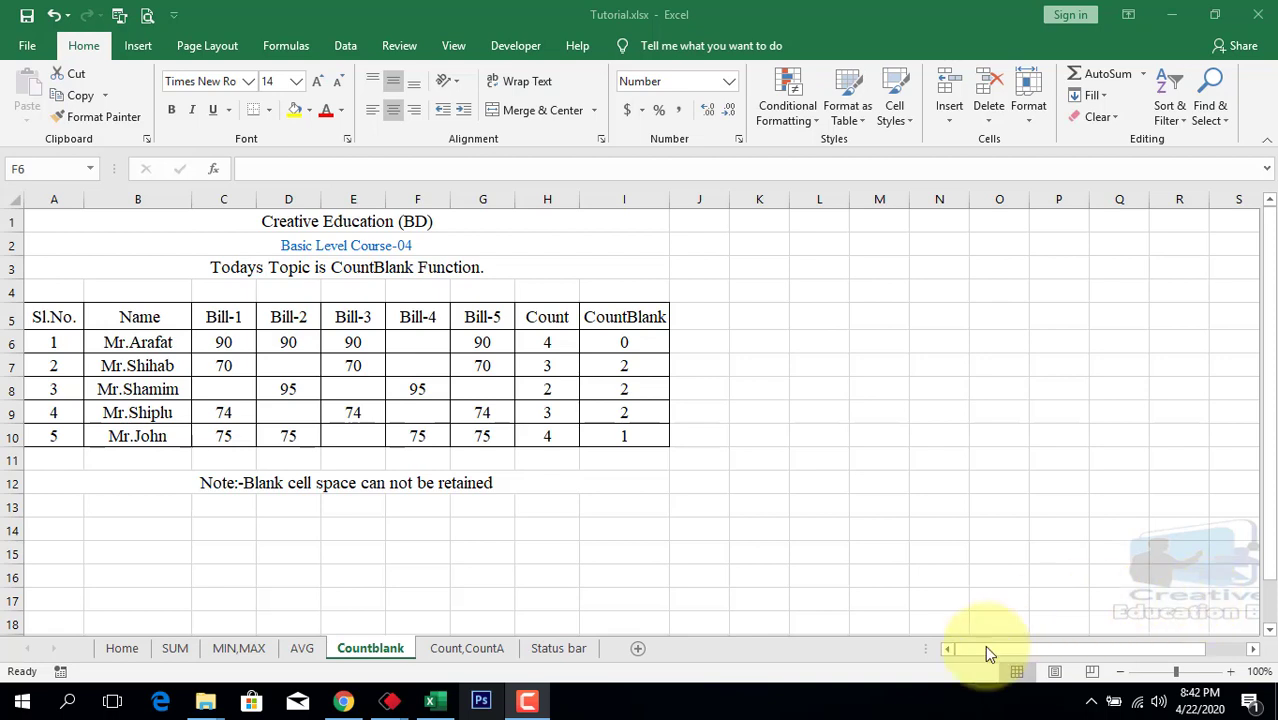
# Step: Look through the MIN,MAX and AVG sheets, then return to the Countblank sheet
pyautogui.click(186, 657)
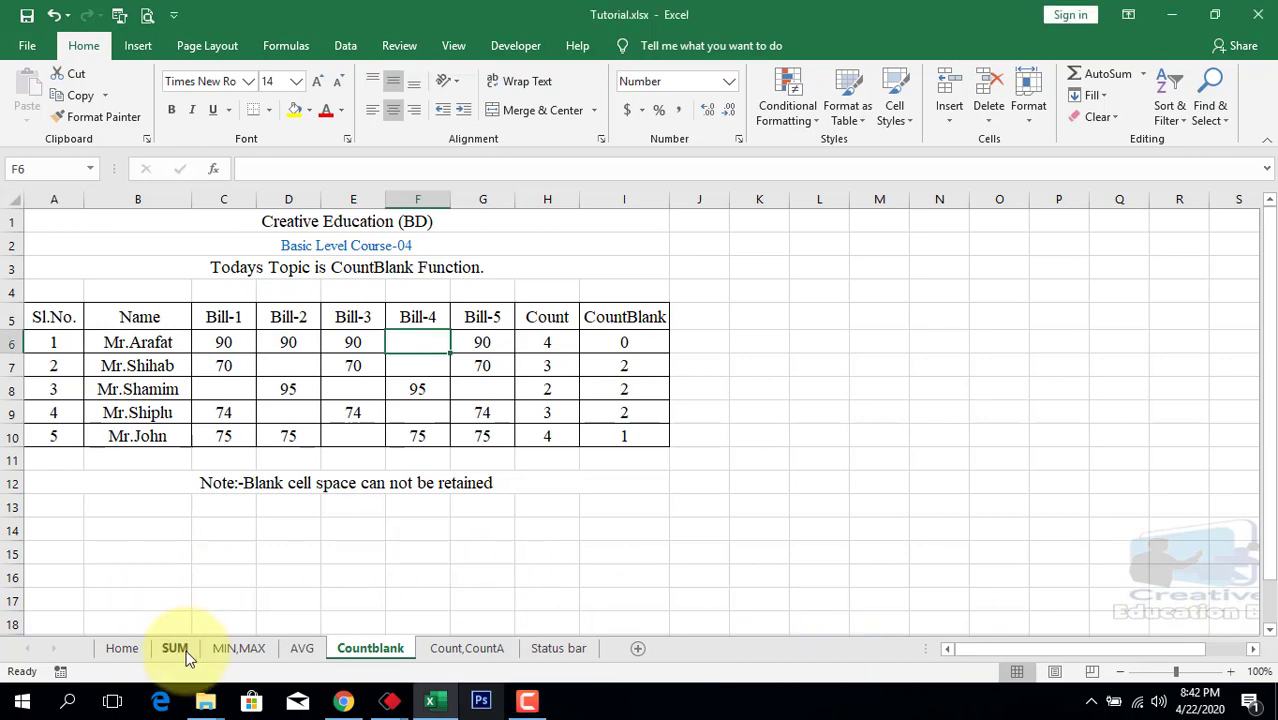
pyautogui.click(241, 652)
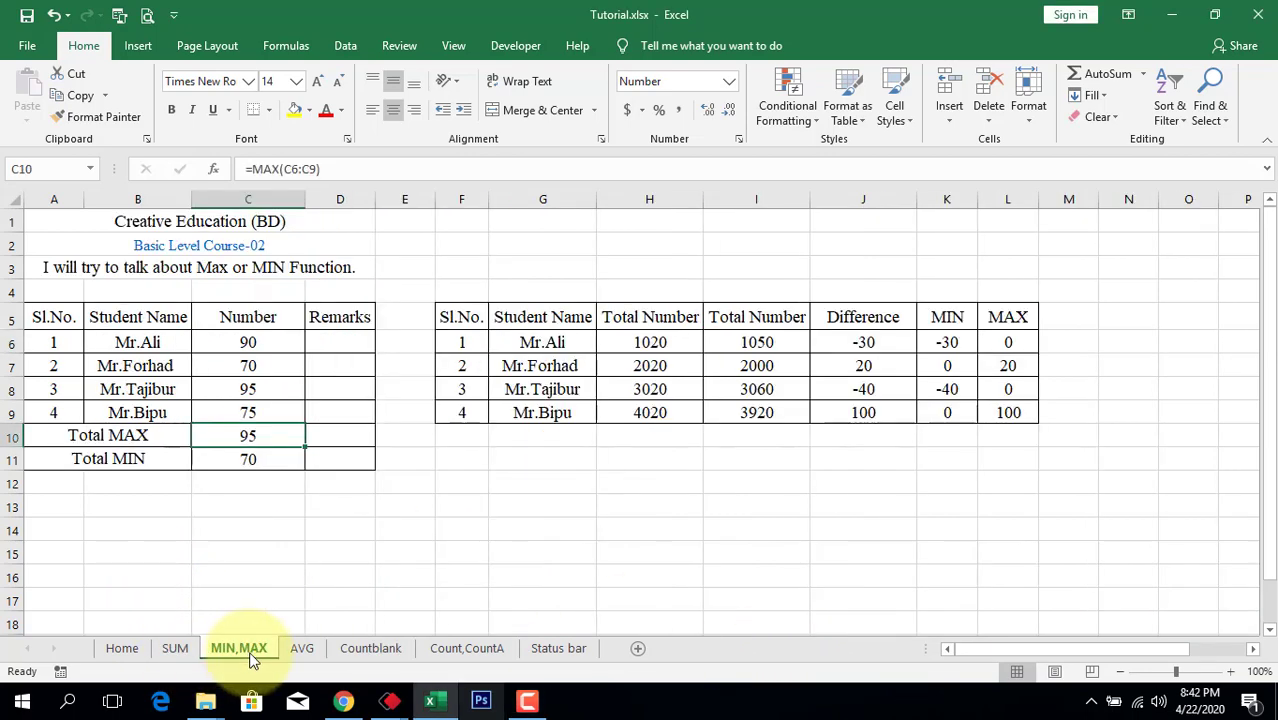
pyautogui.click(318, 644)
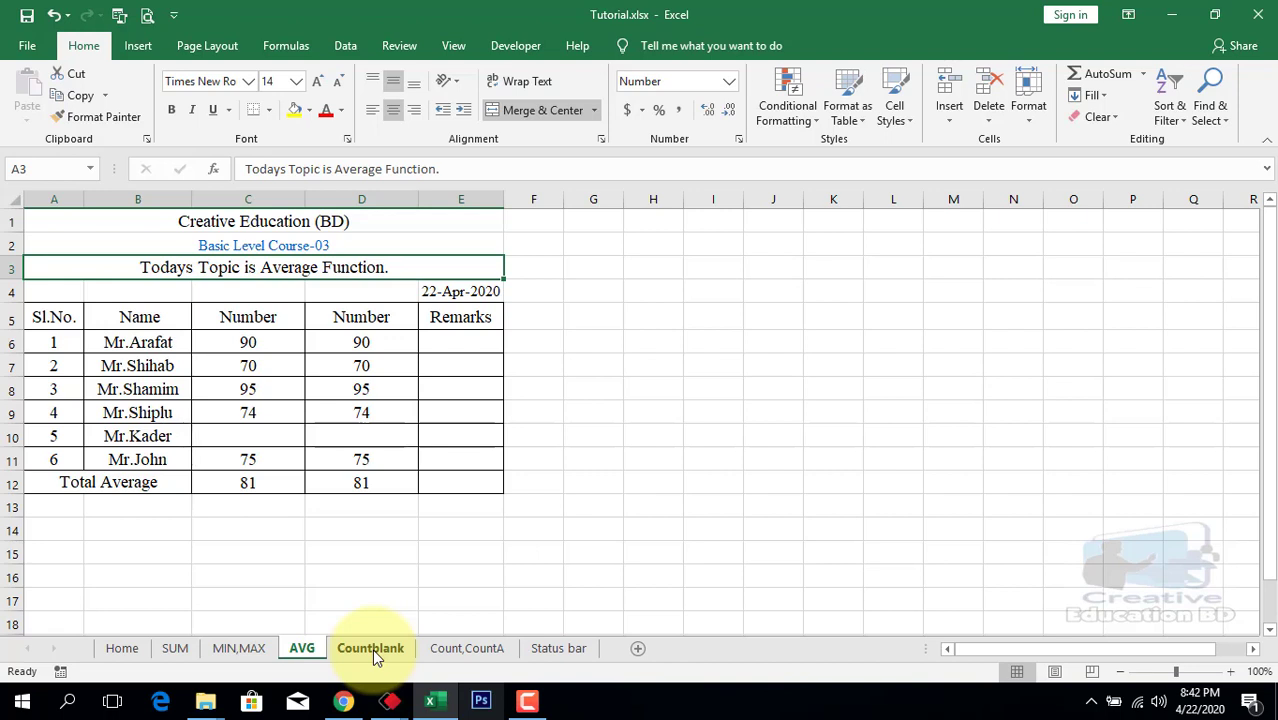
pyautogui.click(372, 649)
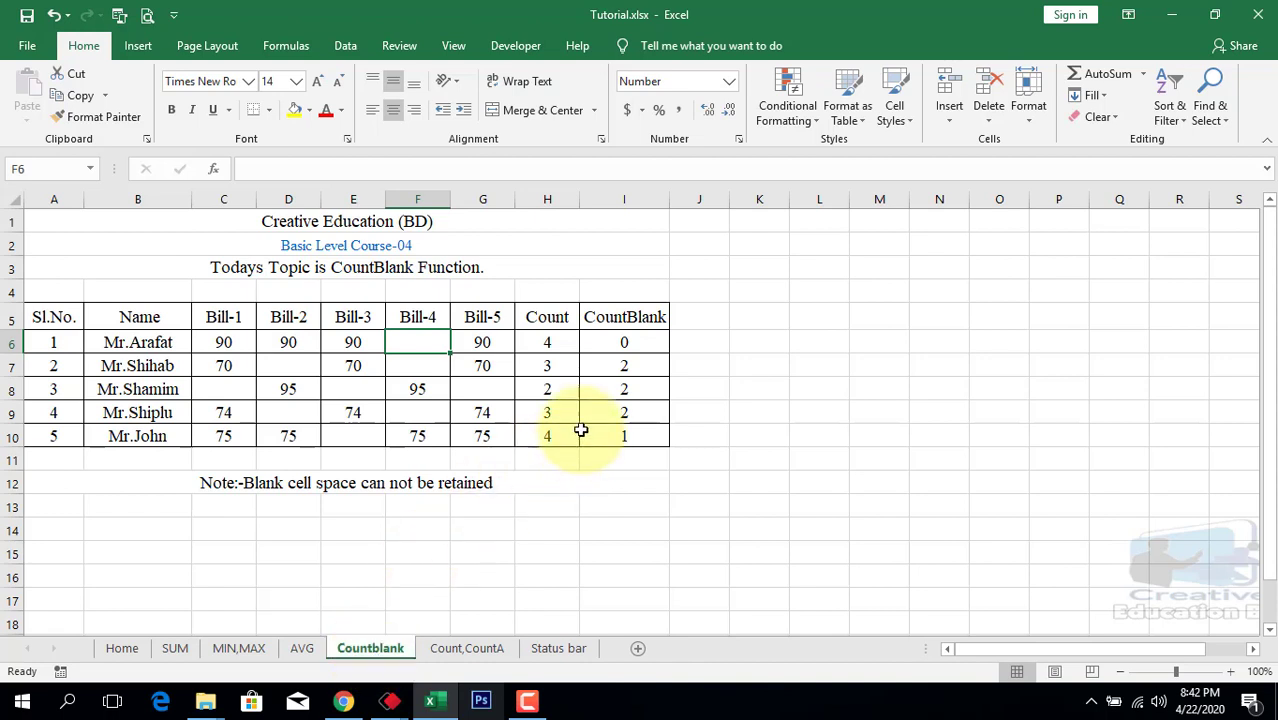
# Step: Clear the Count and CountBlank values in H6:I10
pyautogui.click(555, 343)
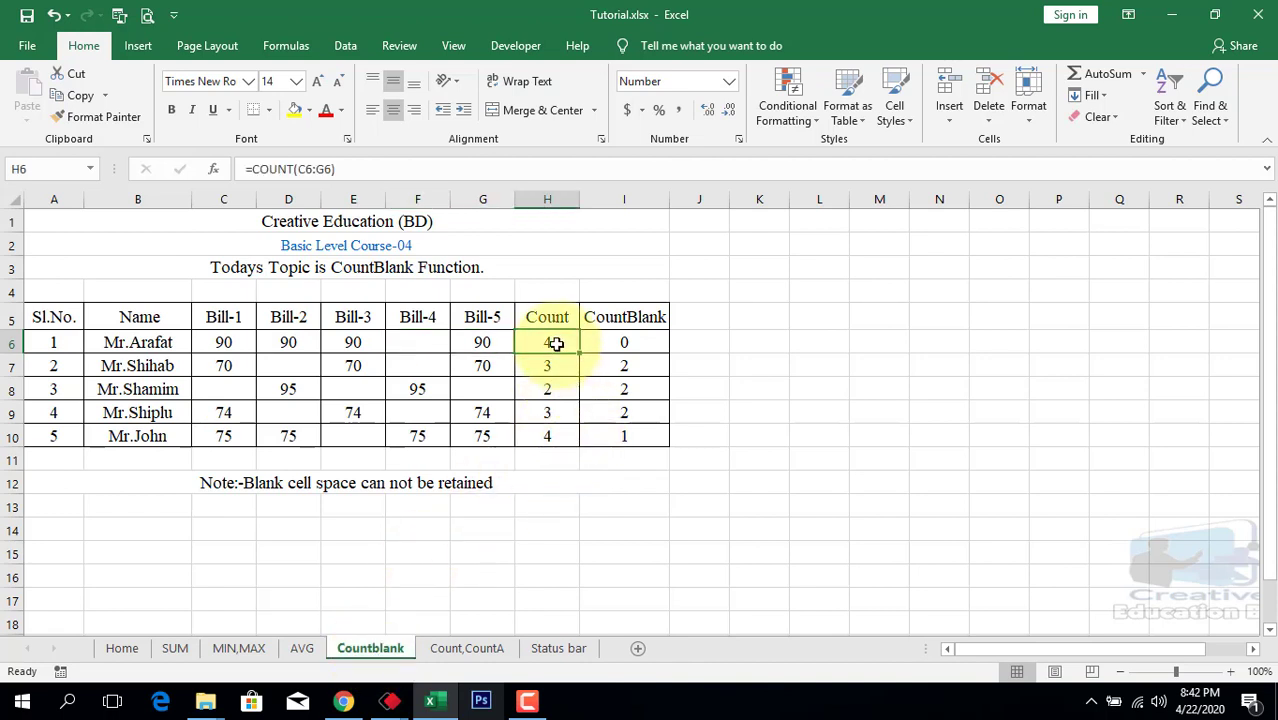
pyautogui.moveTo(555, 343); pyautogui.dragTo(617, 437)
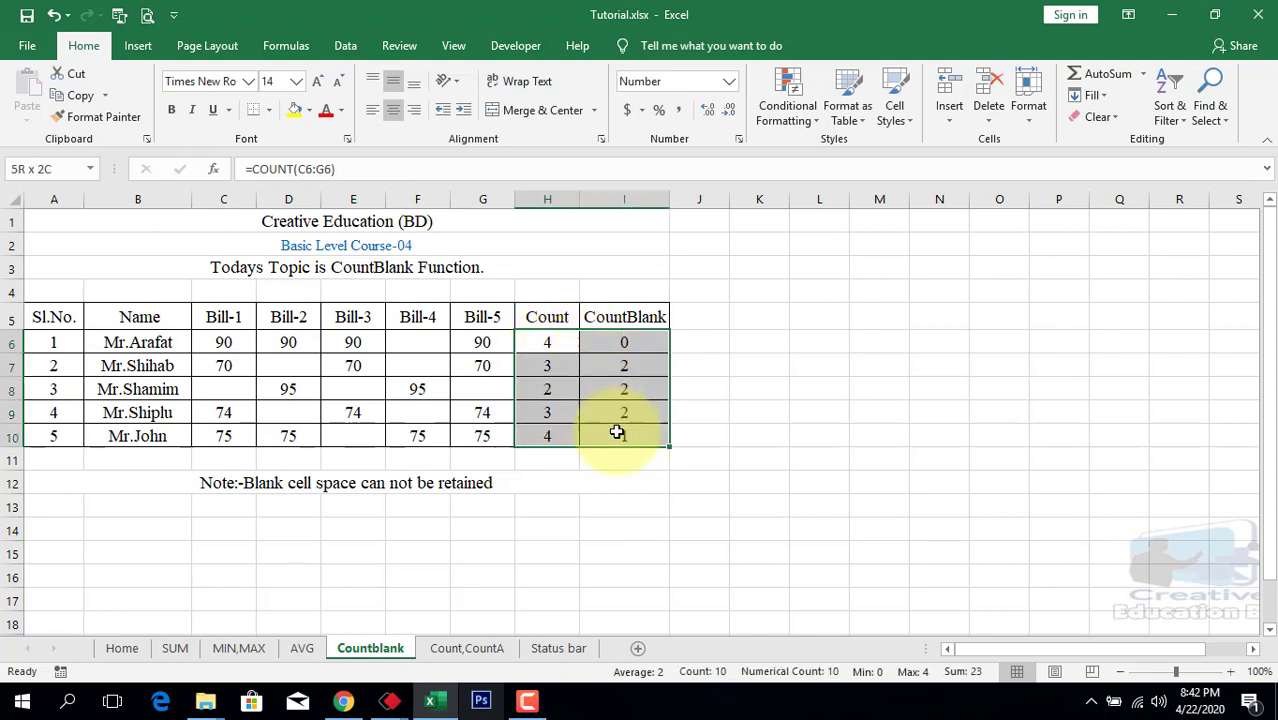
pyautogui.press('Delete')
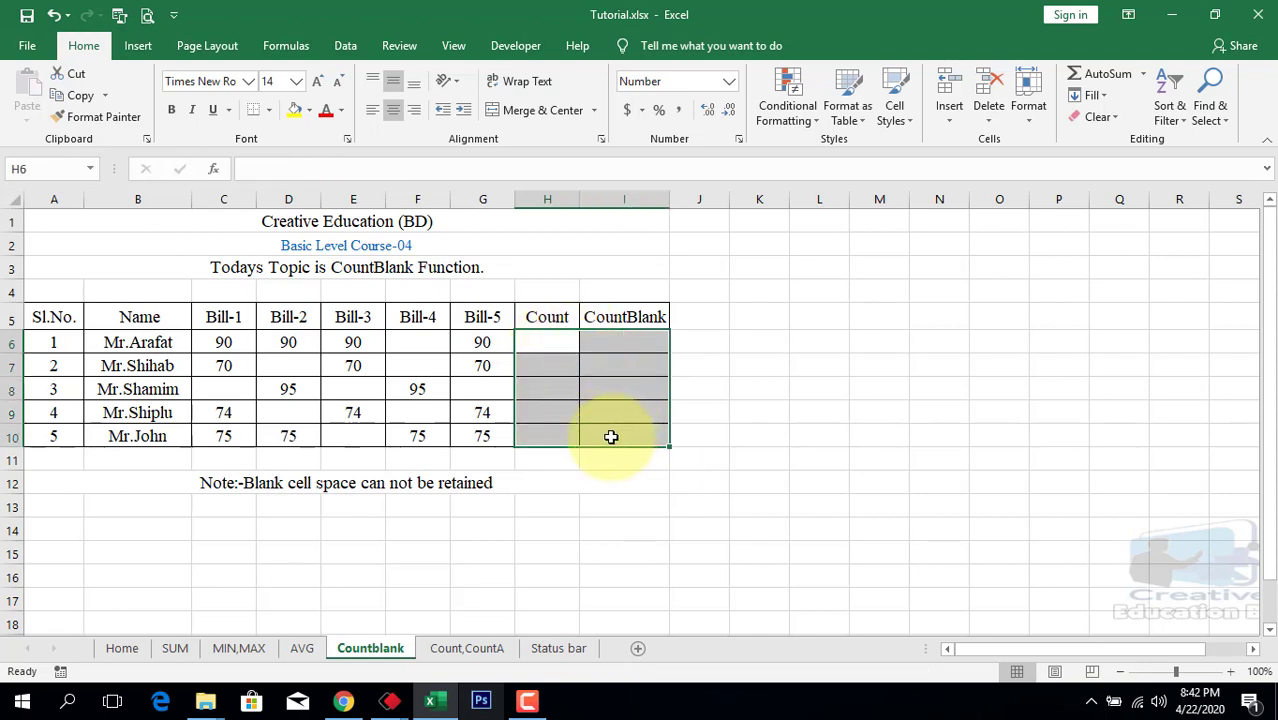
# Step: Put =COUNT(C6:G6) in H6 and fill it down to H10, giving 4, 3, 2, 3, 4
pyautogui.click(560, 343)
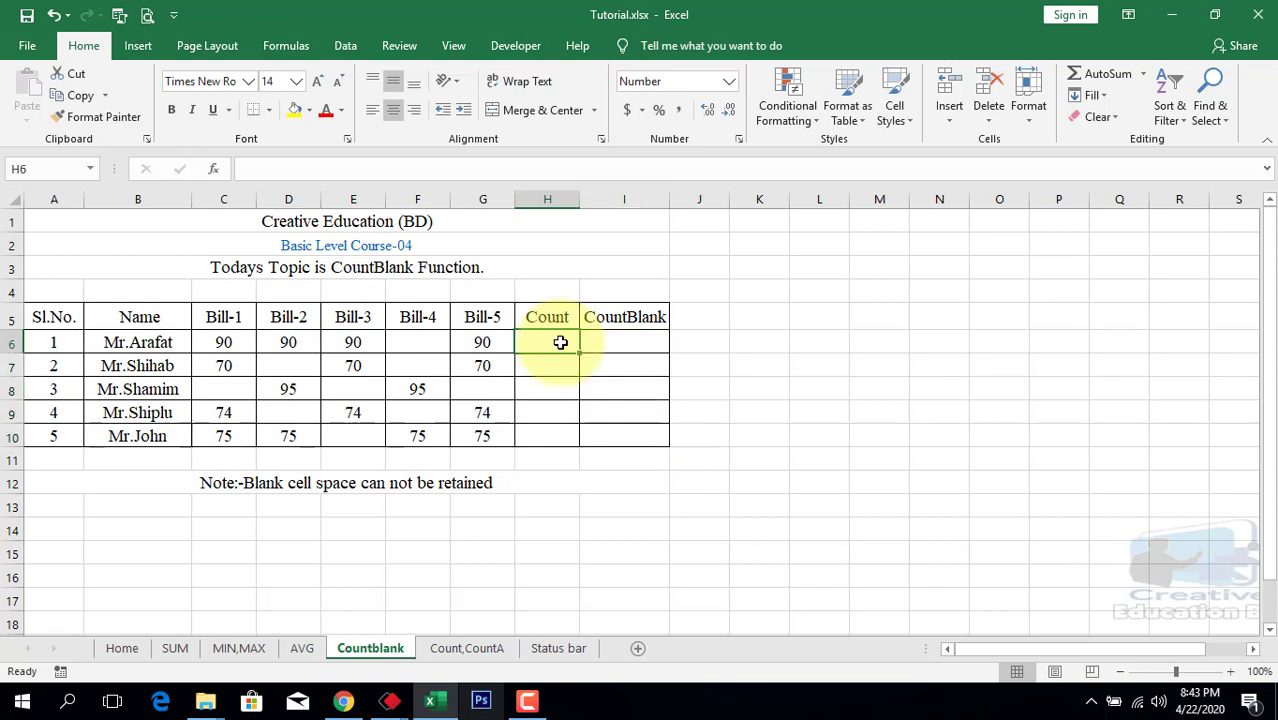
pyautogui.click(1143, 76)
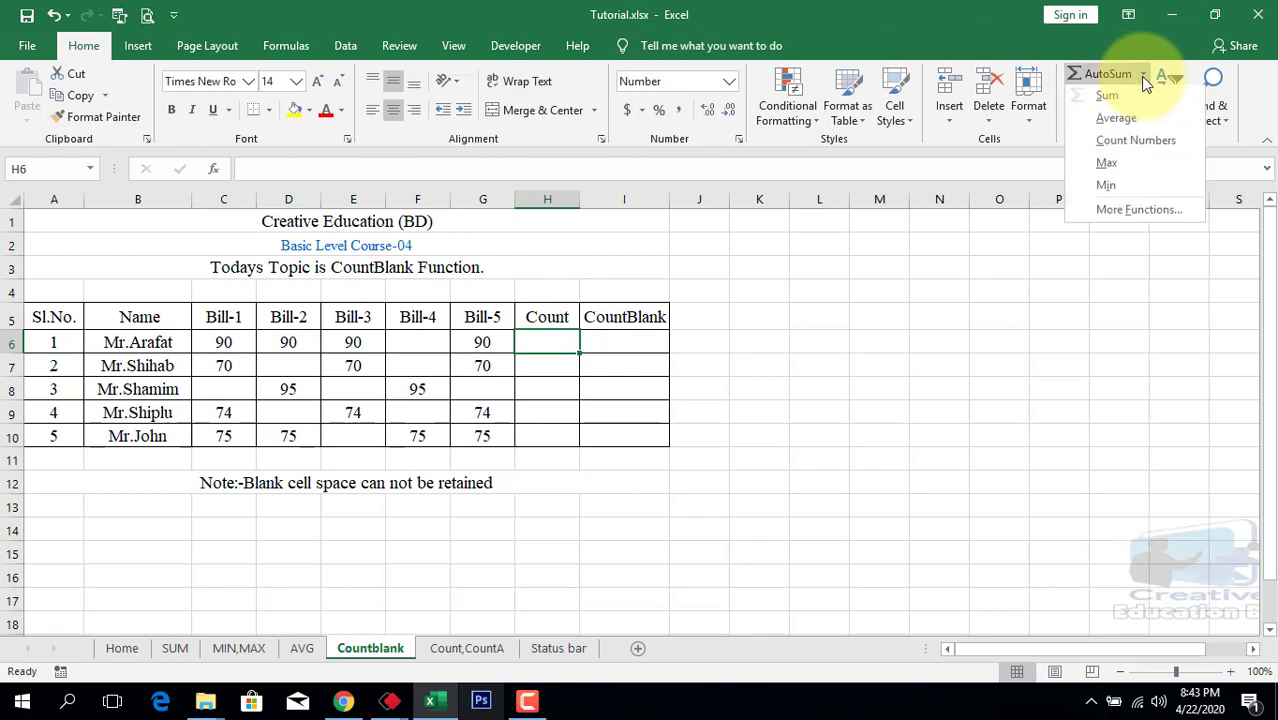
pyautogui.click(1135, 143)
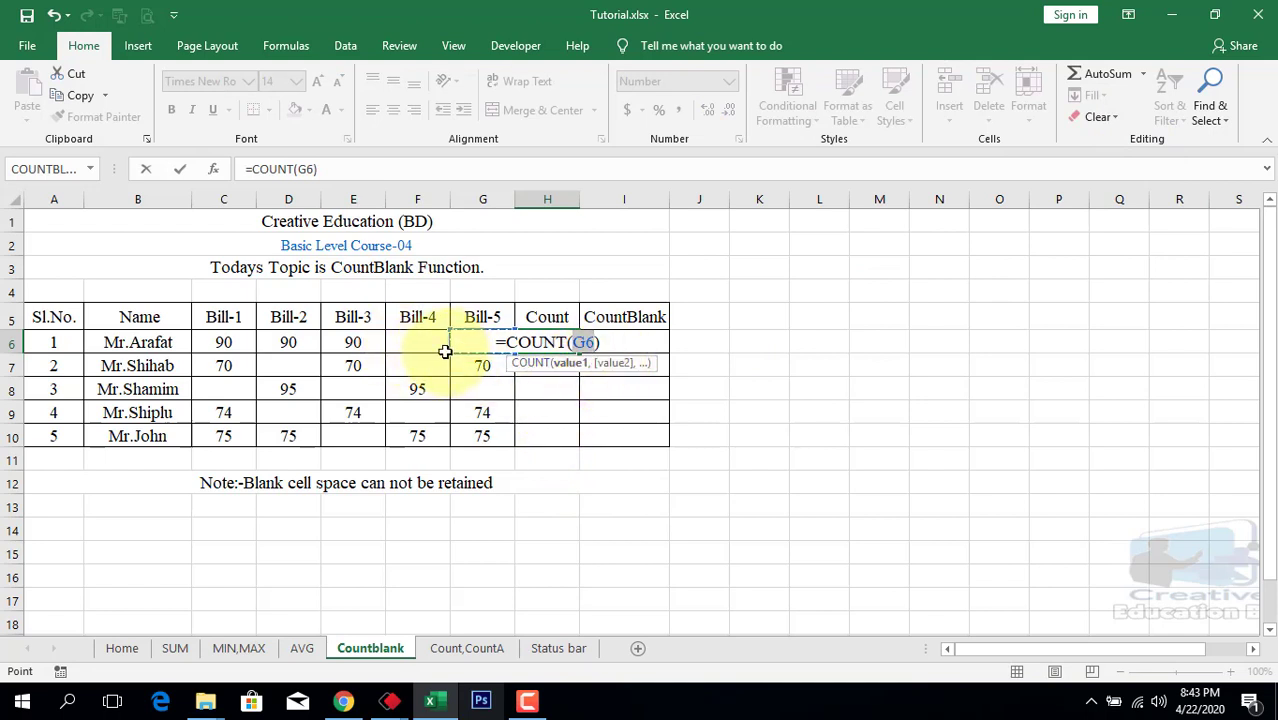
pyautogui.moveTo(452, 342); pyautogui.dragTo(222, 352)
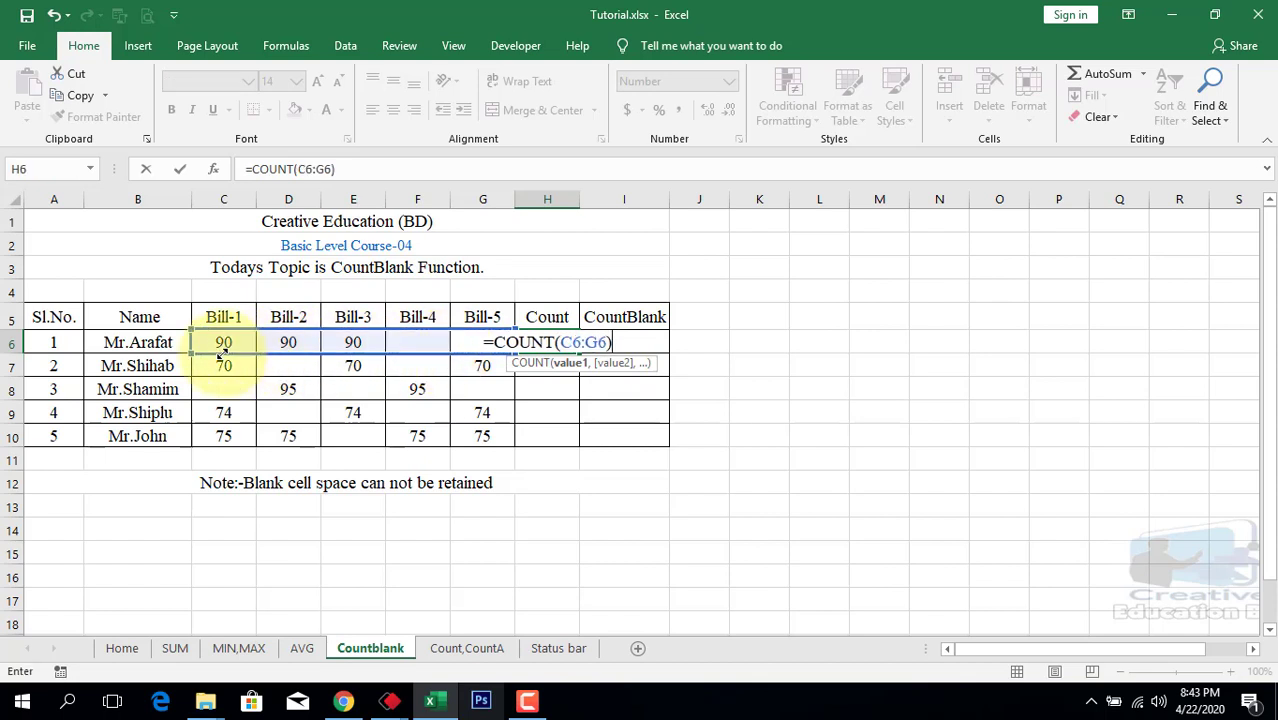
pyautogui.press('Return')
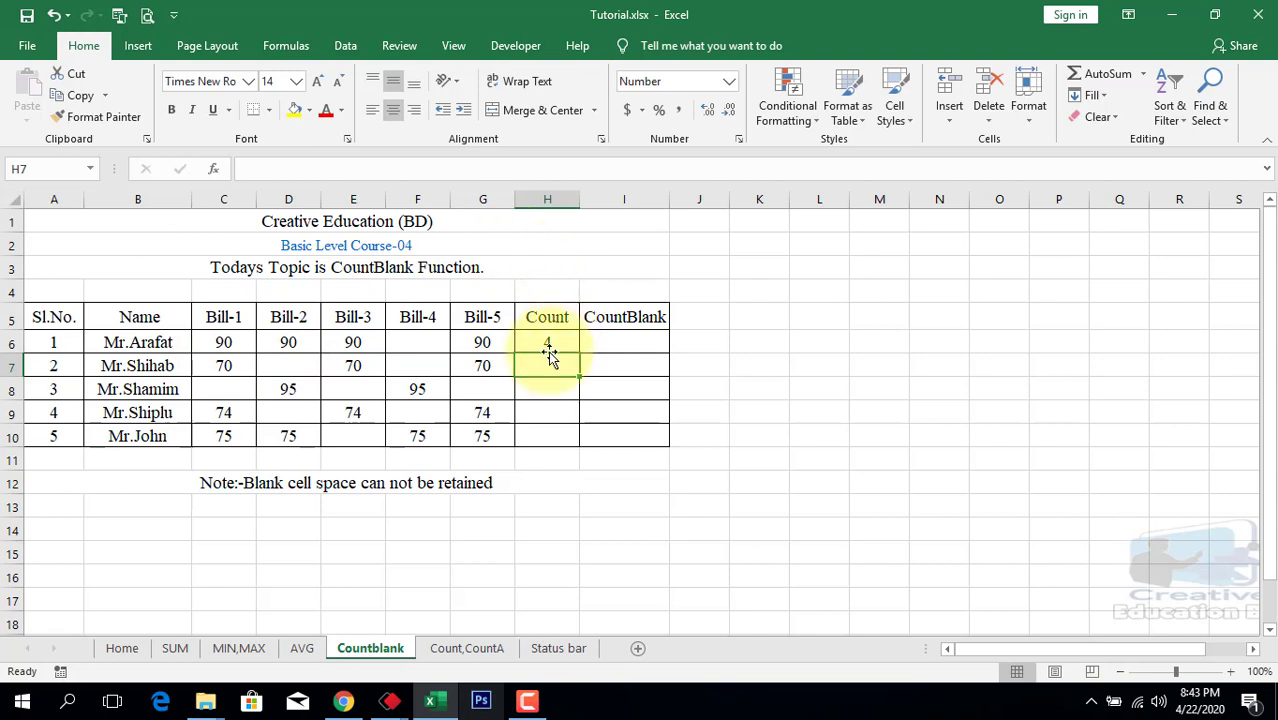
pyautogui.click(551, 342)
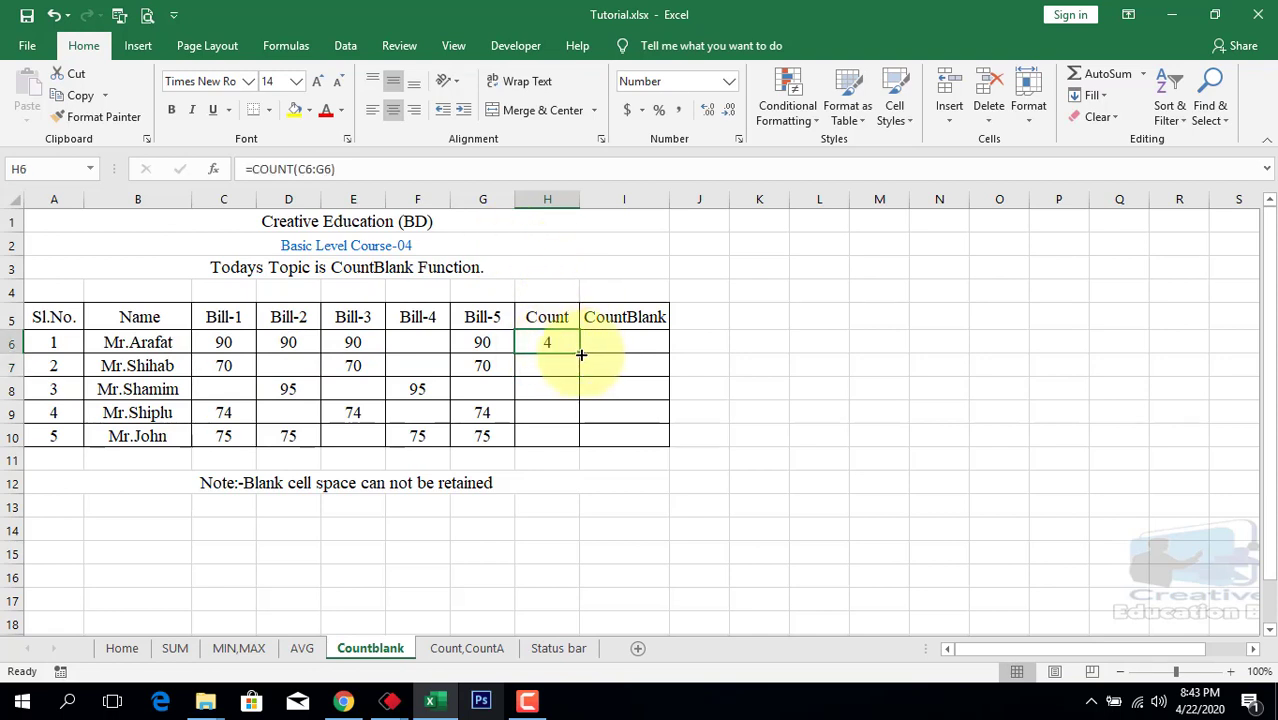
pyautogui.doubleClick(581, 354)
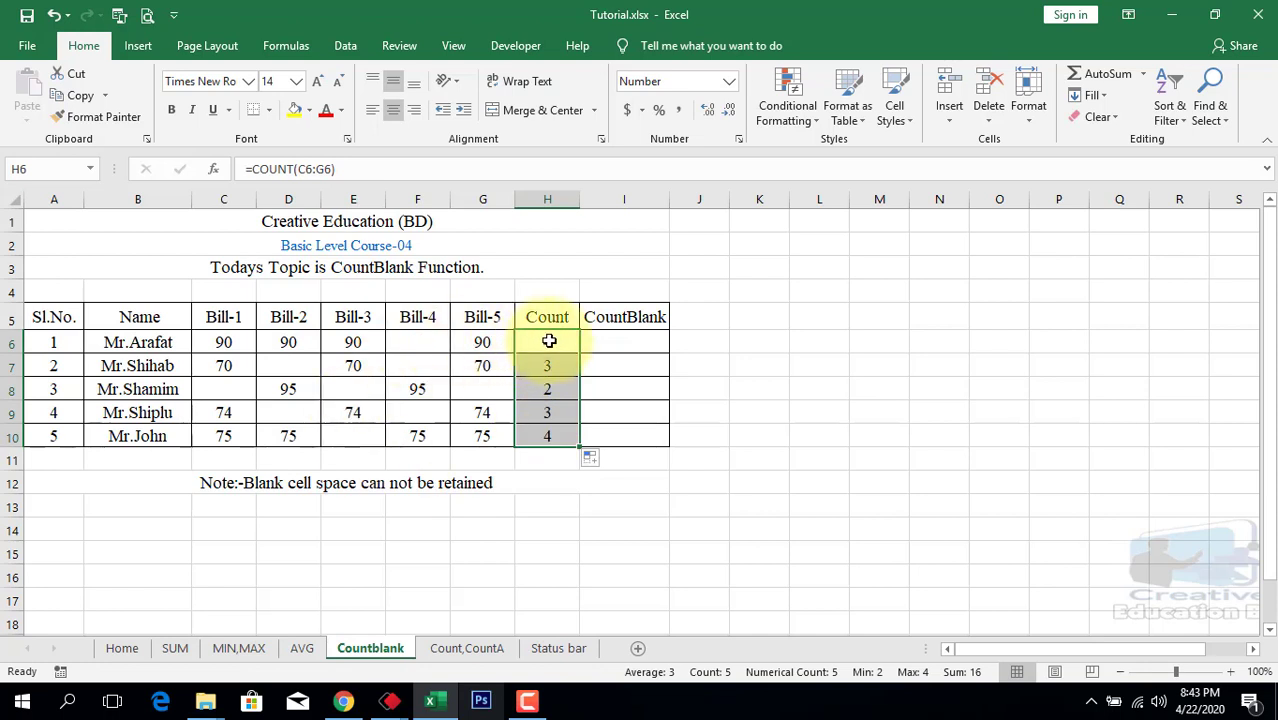
pyautogui.click(549, 341)
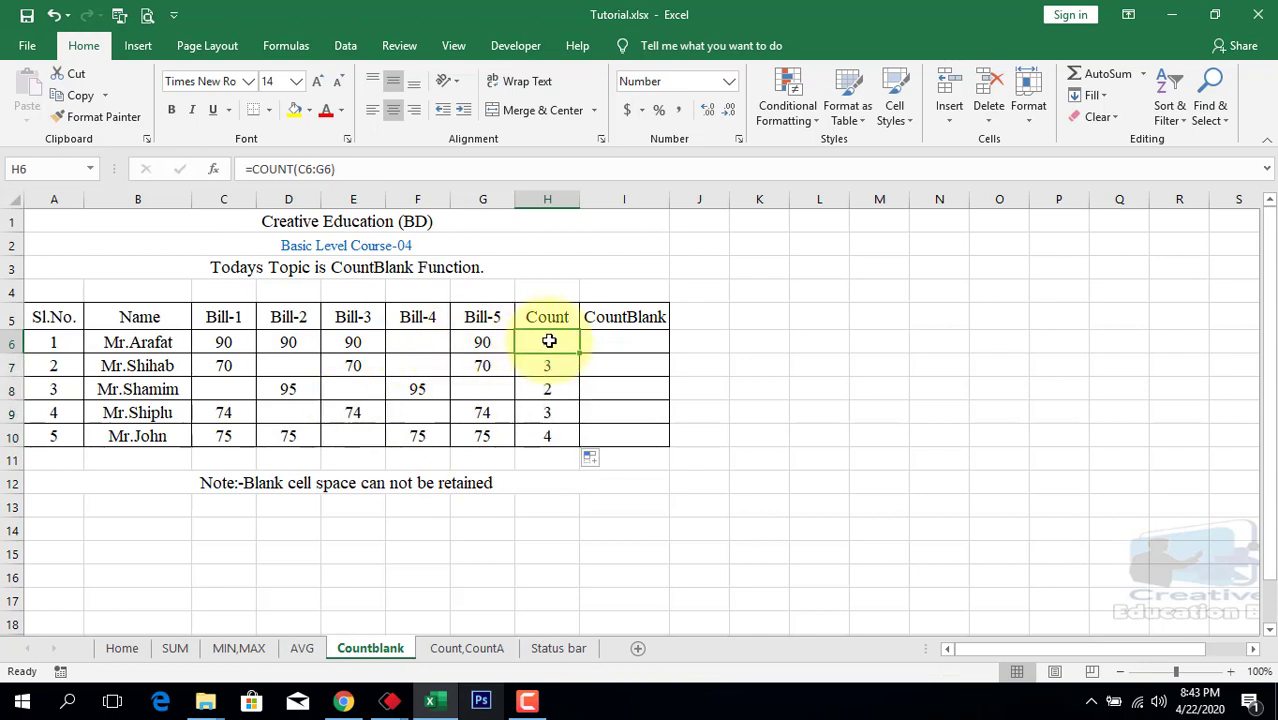
pyautogui.click(14, 342)
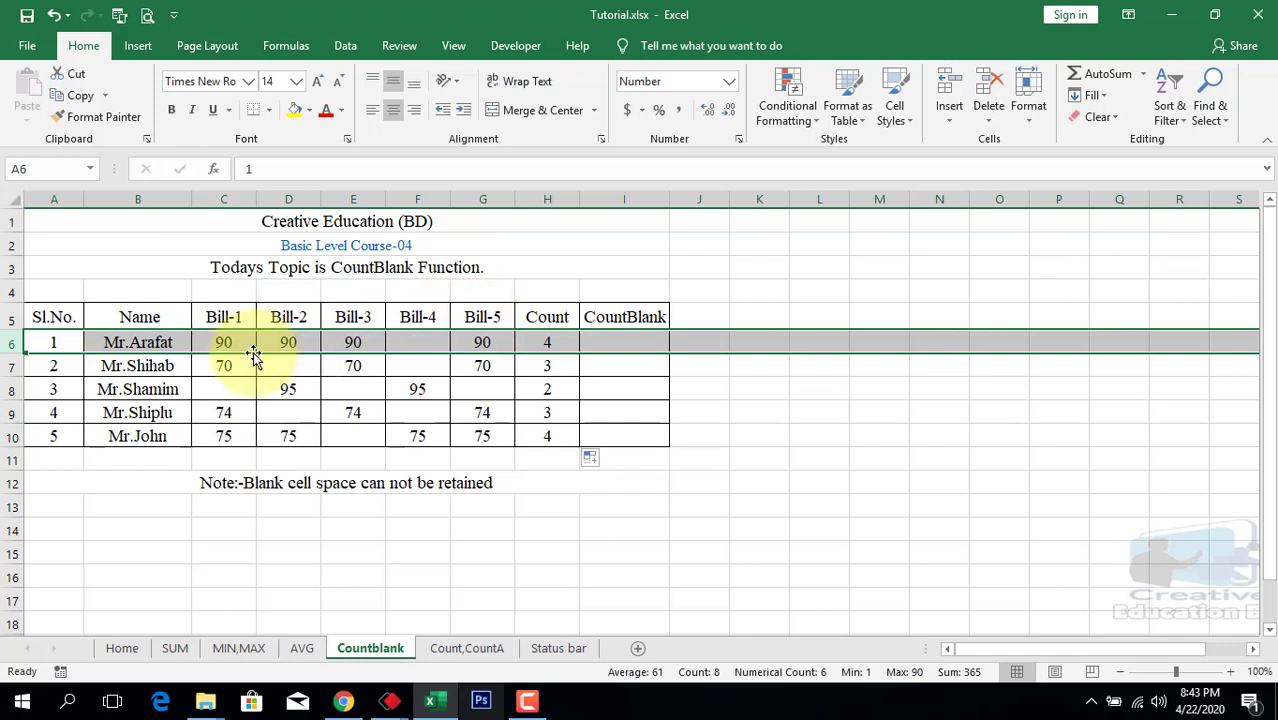
pyautogui.moveTo(240, 318); pyautogui.dragTo(484, 319)
pyautogui.click(550, 342)
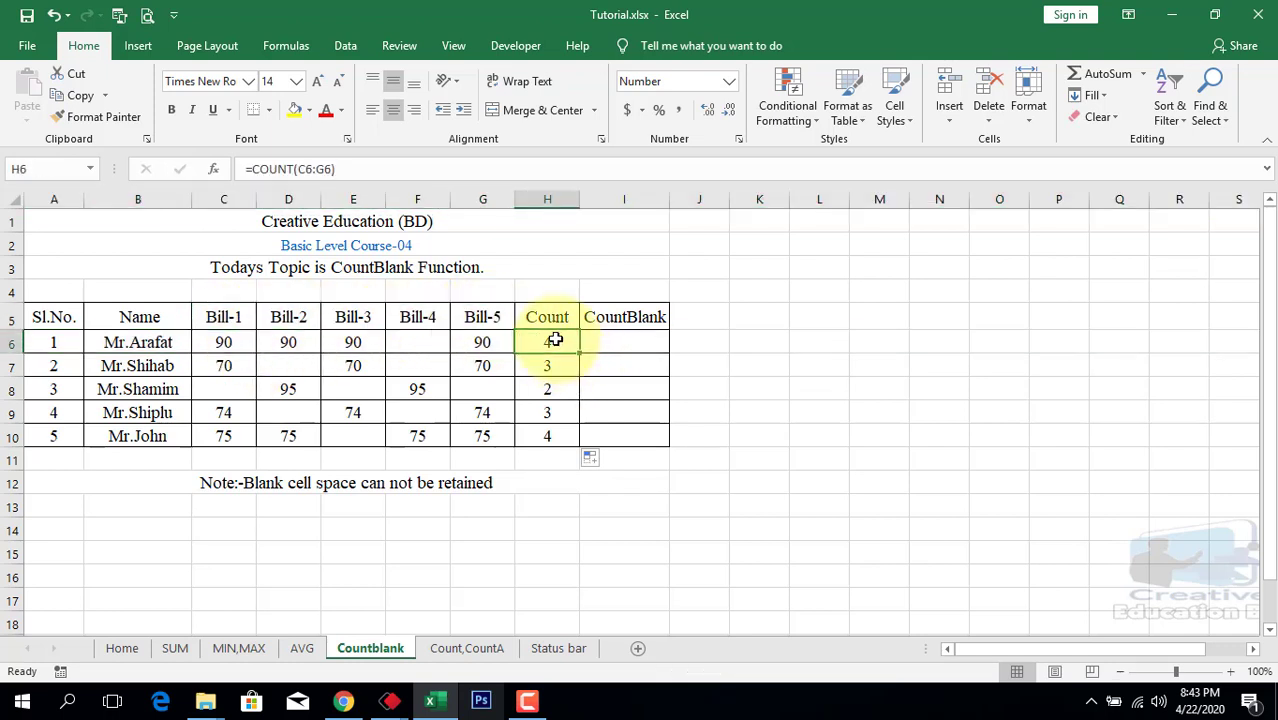
pyautogui.click(421, 343)
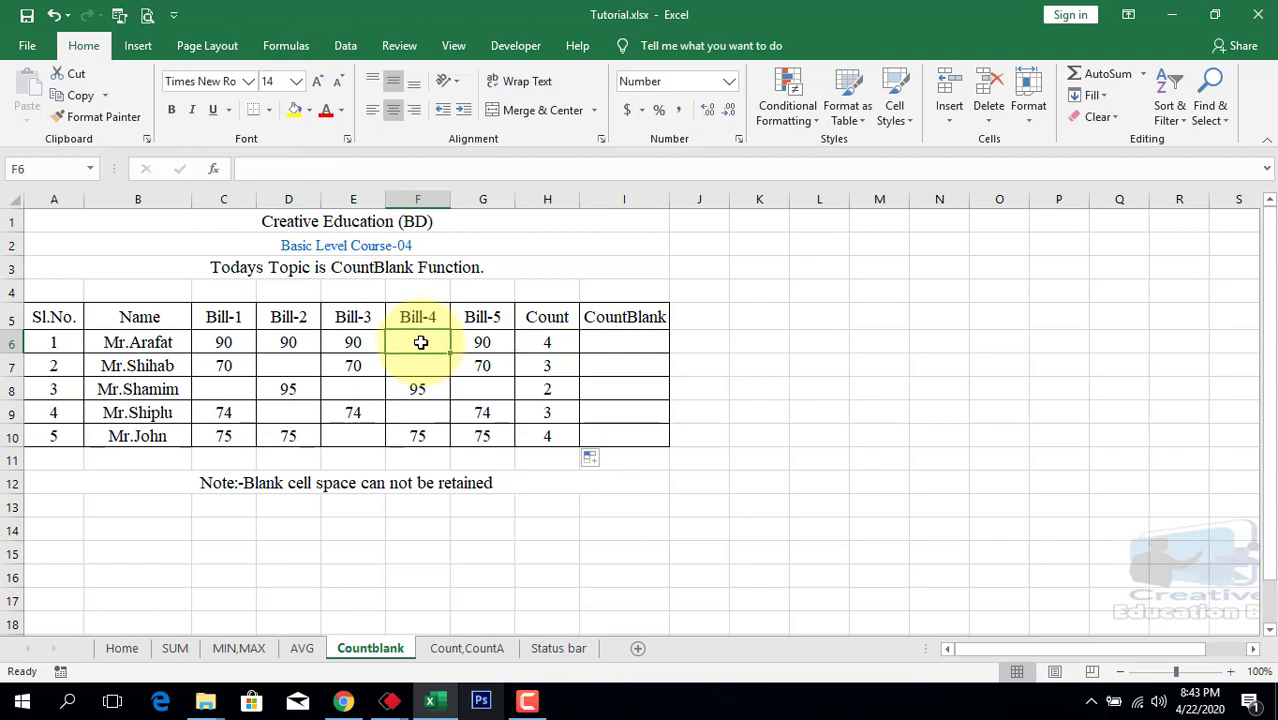
pyautogui.click(166, 369)
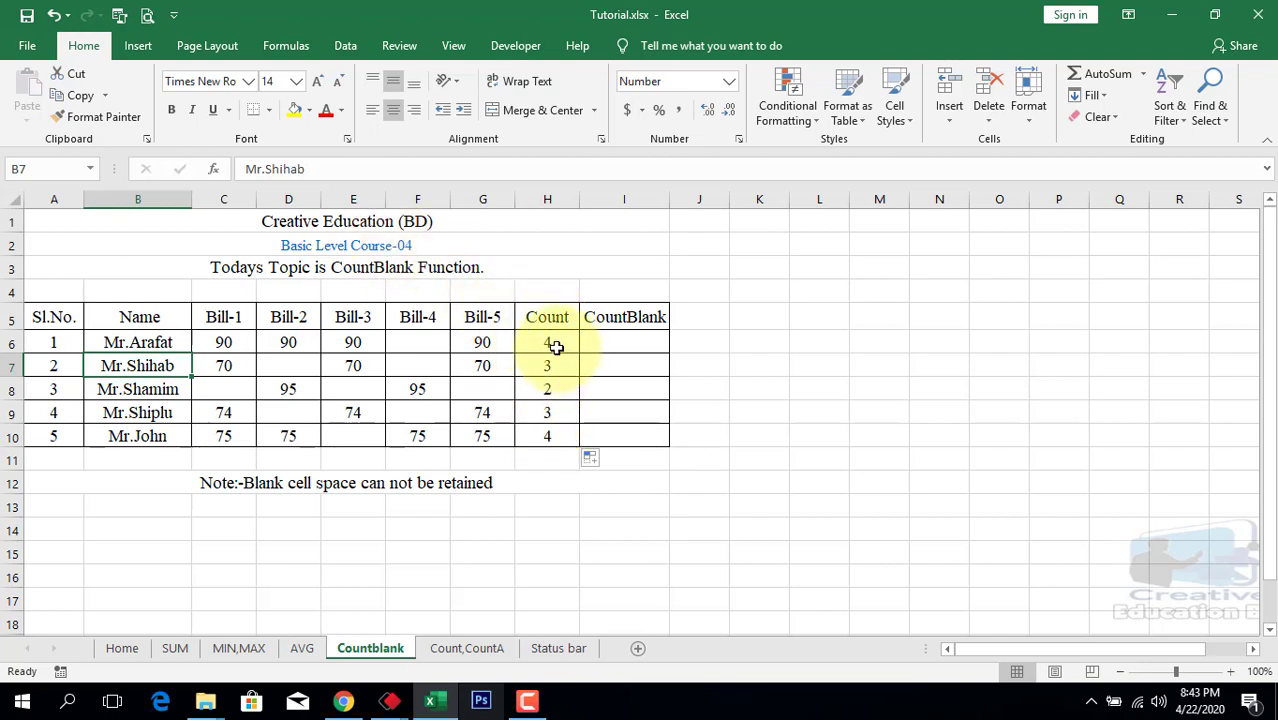
pyautogui.click(551, 342)
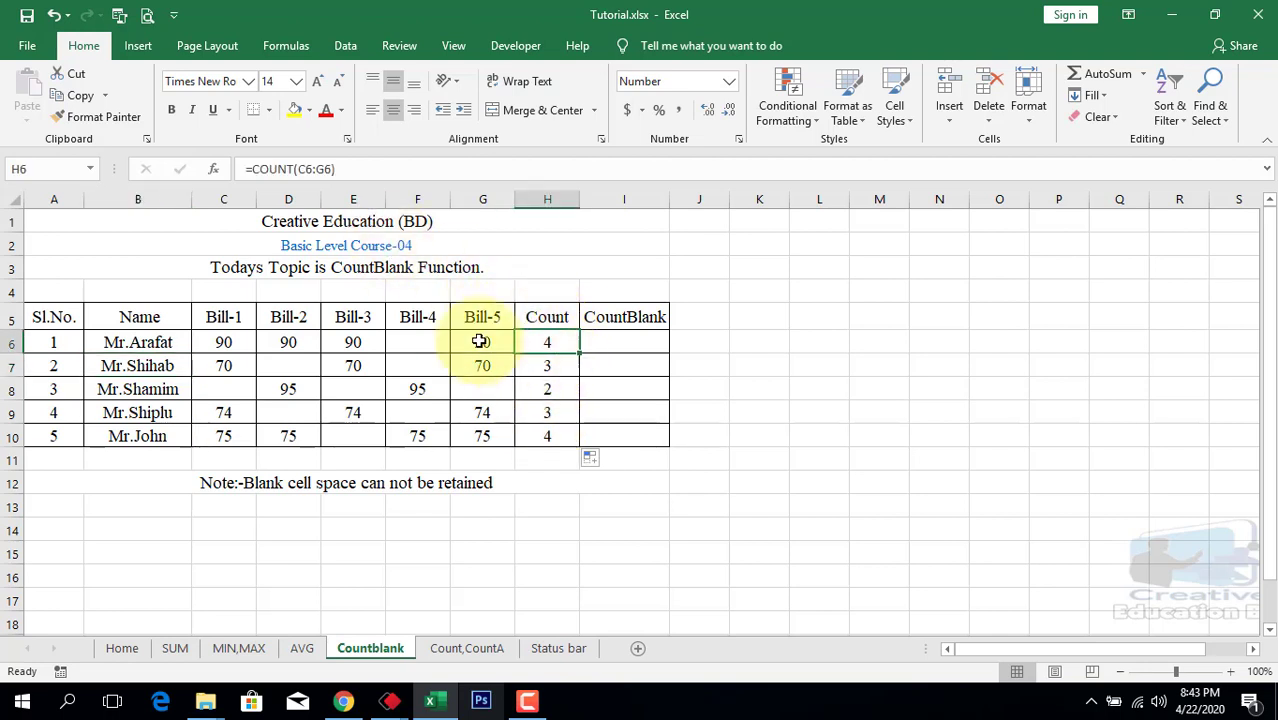
pyautogui.click(213, 169)
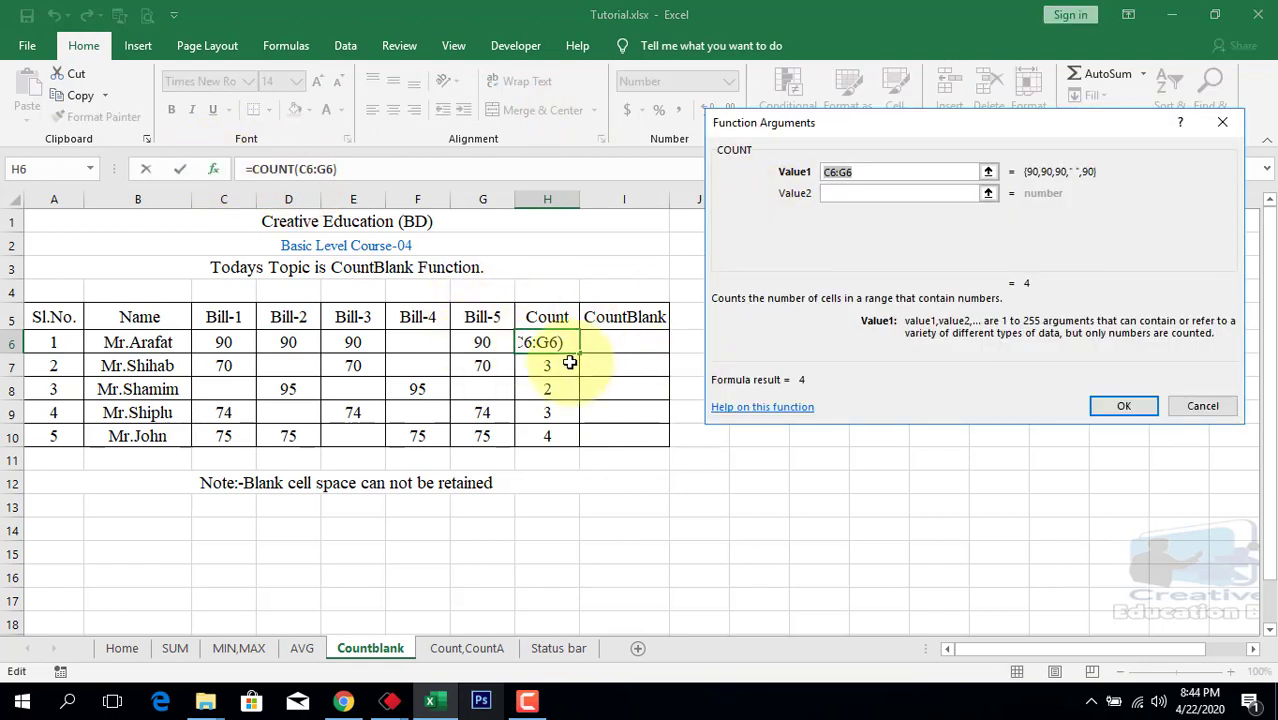
pyautogui.moveTo(490, 343); pyautogui.dragTo(228, 342)
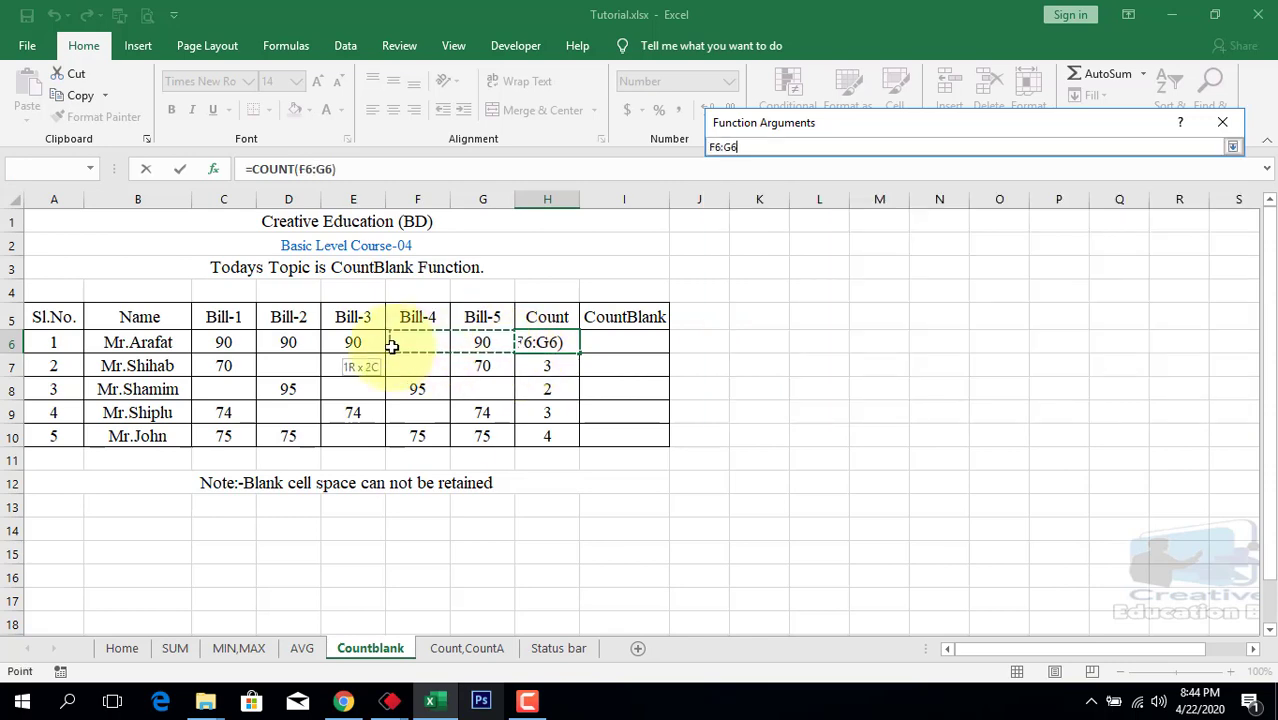
pyautogui.press('Return')
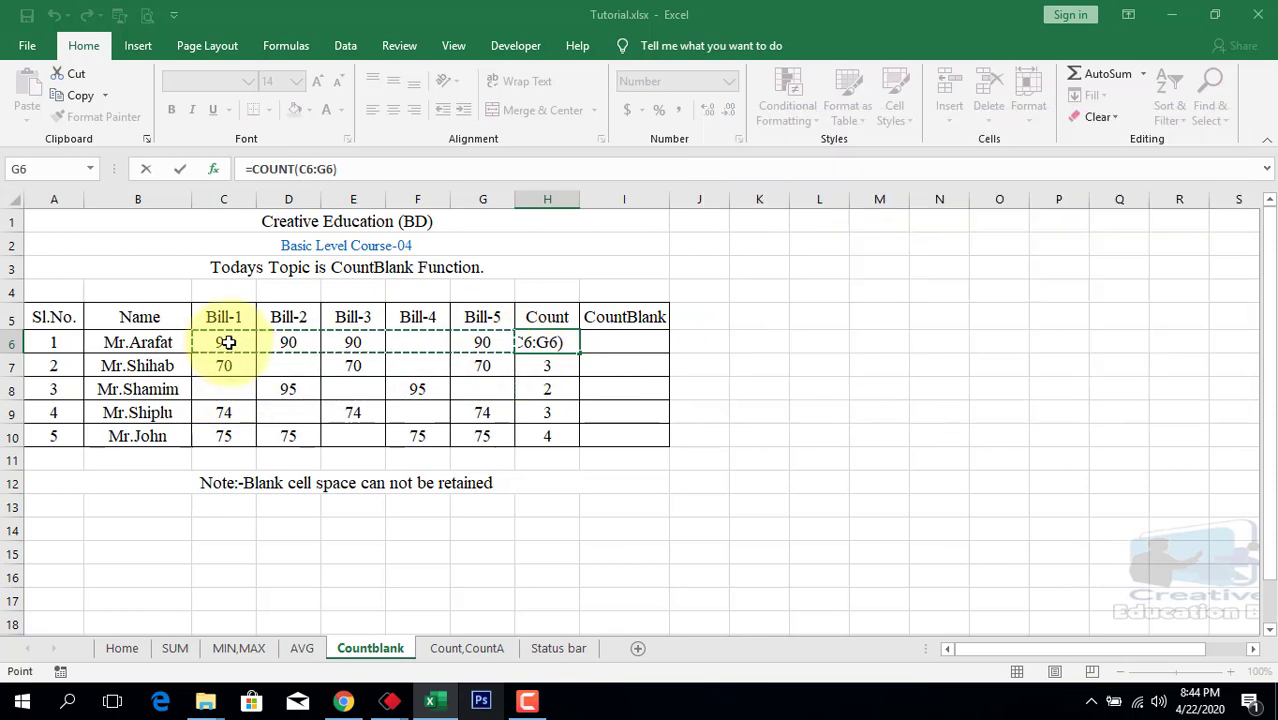
pyautogui.click(618, 339)
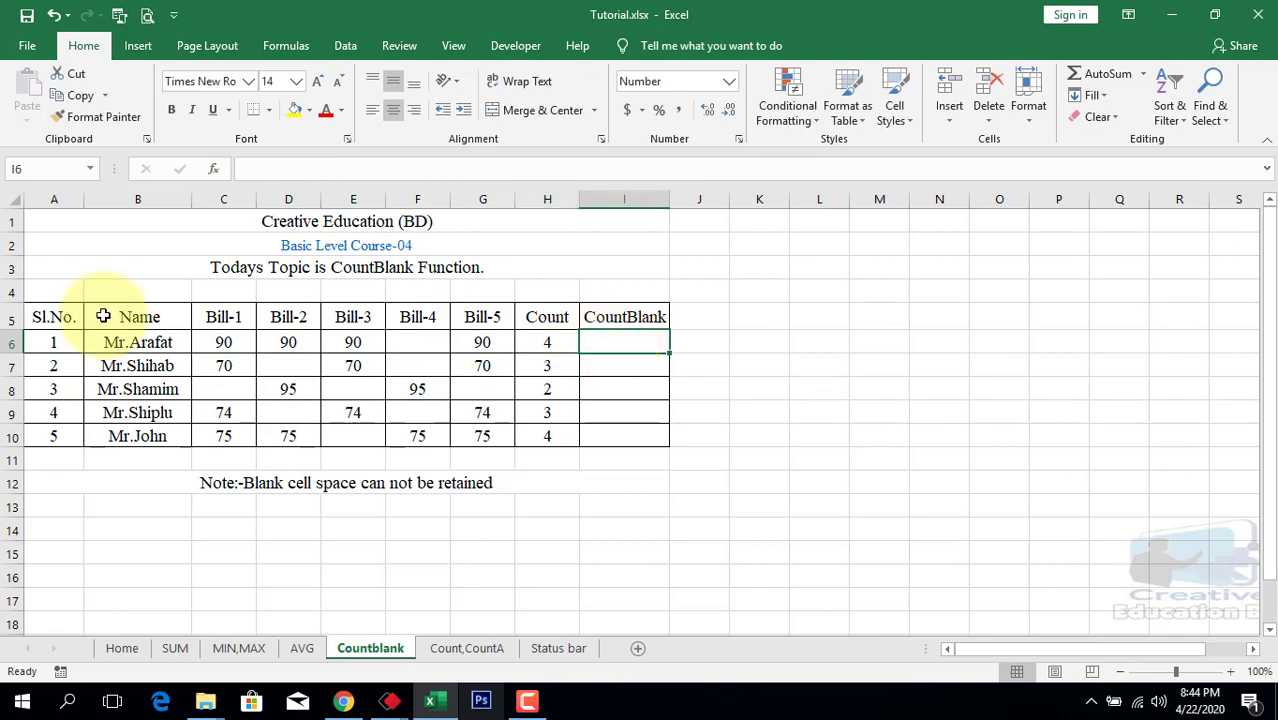
pyautogui.click(15, 345)
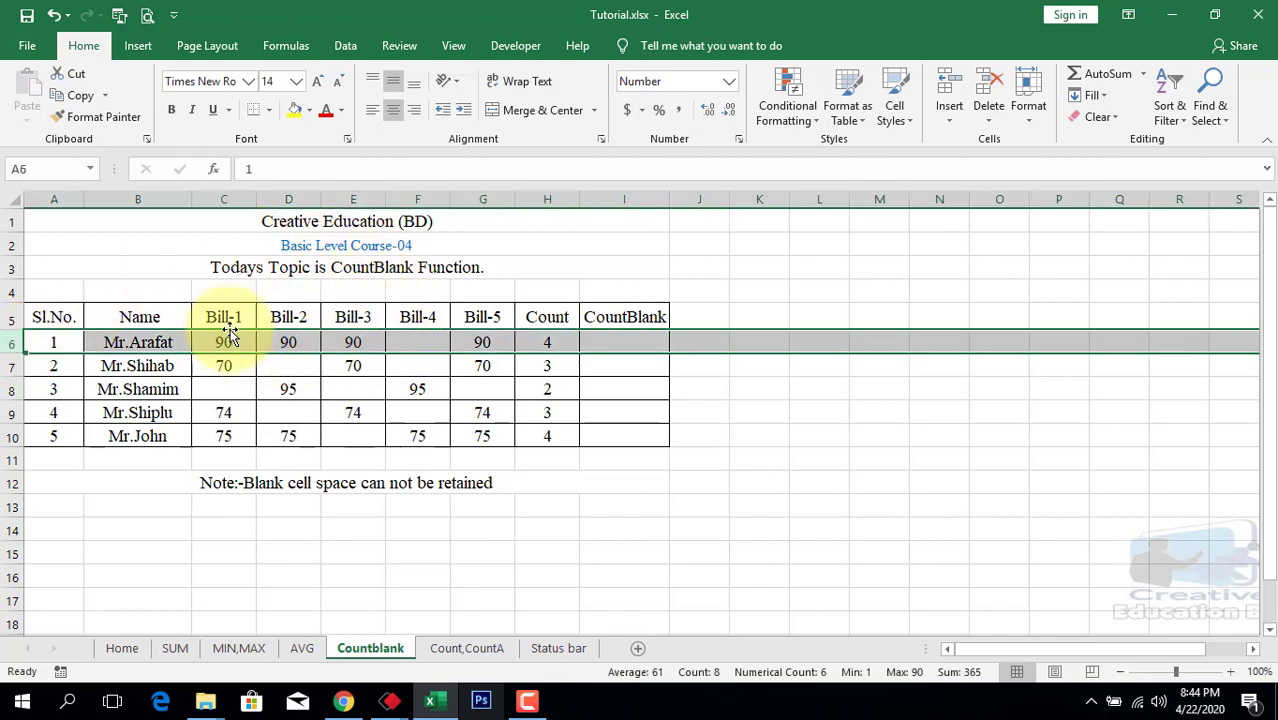
pyautogui.click(425, 340)
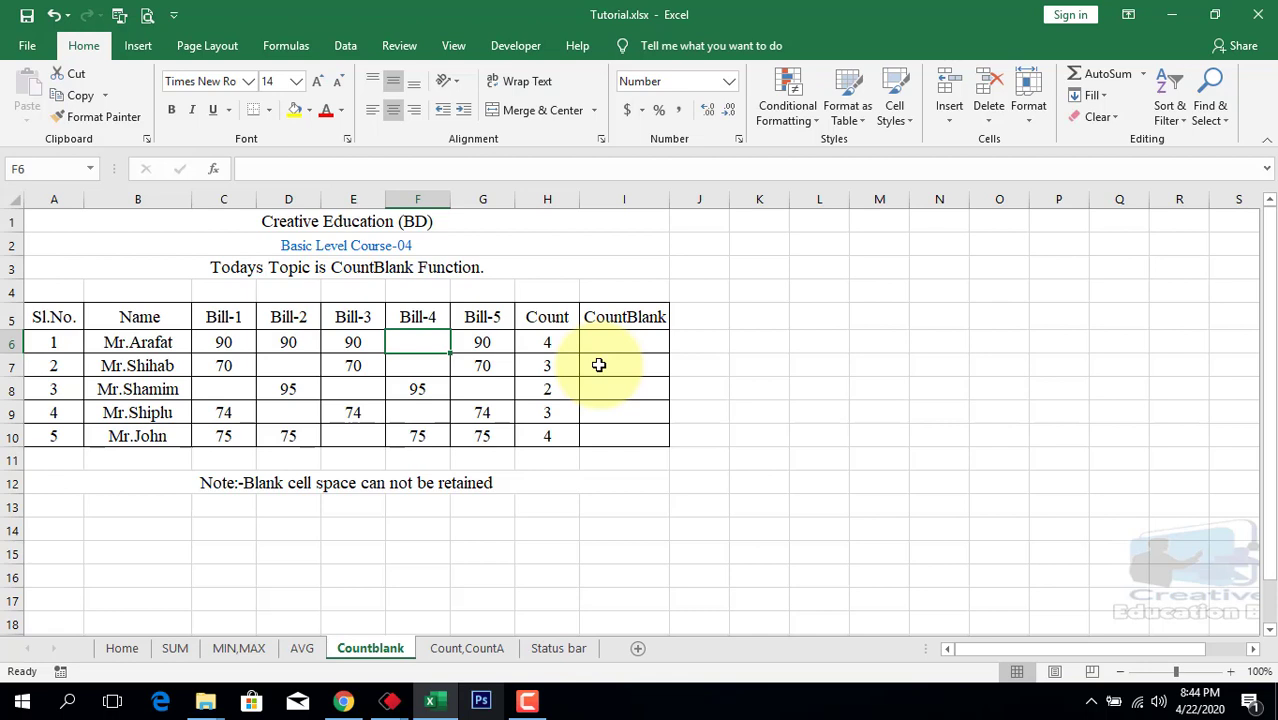
# Step: Enter =COUNTBLANK(C6:G6) in I6 so the first row shows 0
pyautogui.click(614, 340)
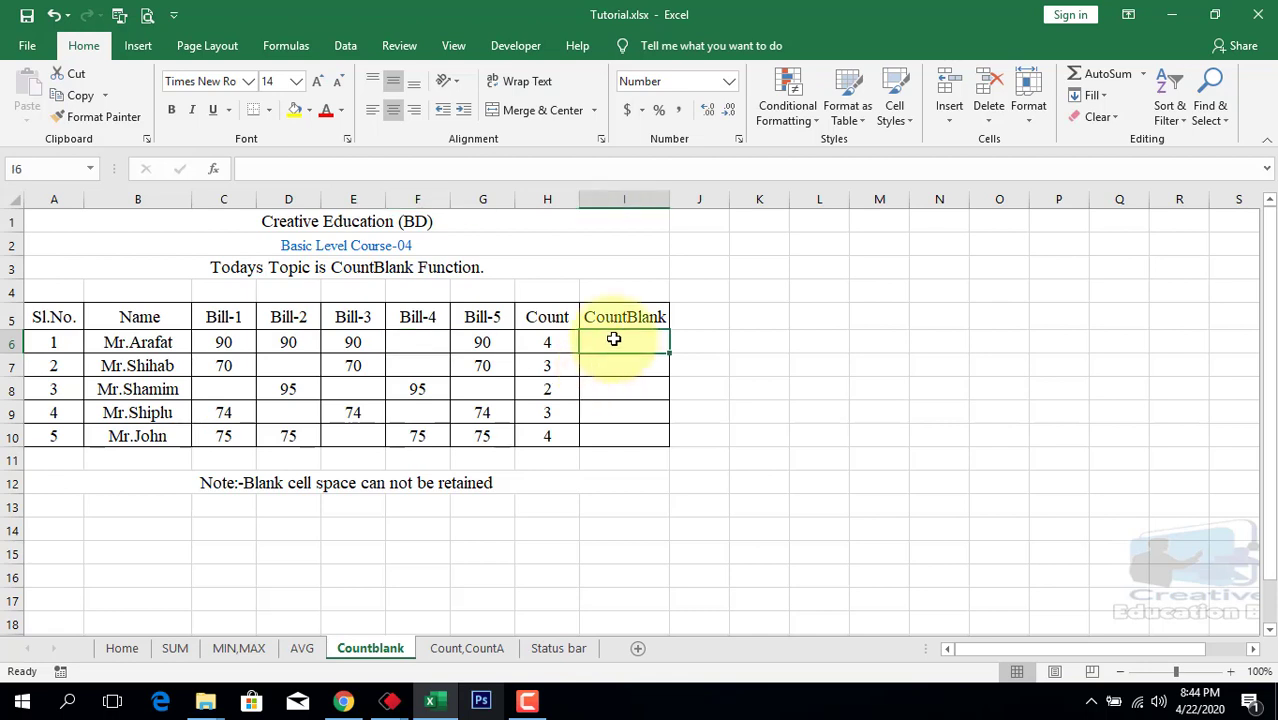
pyautogui.write('=')
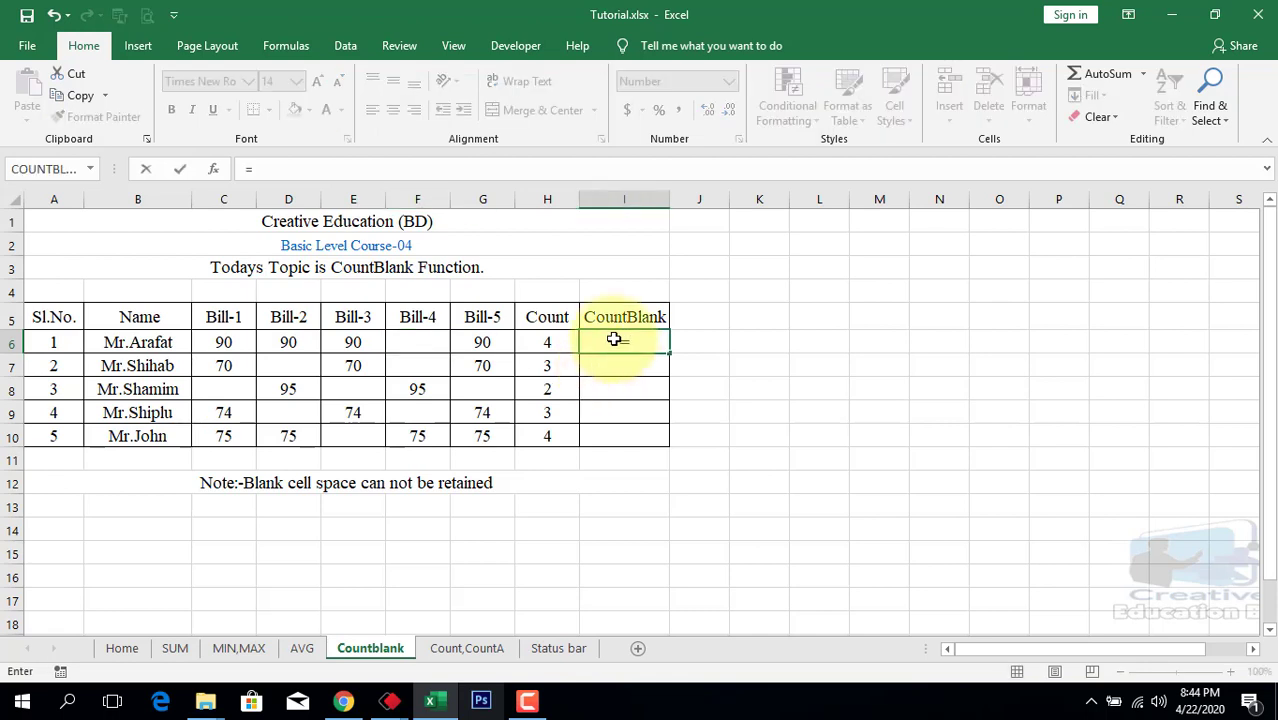
pyautogui.write('cou')
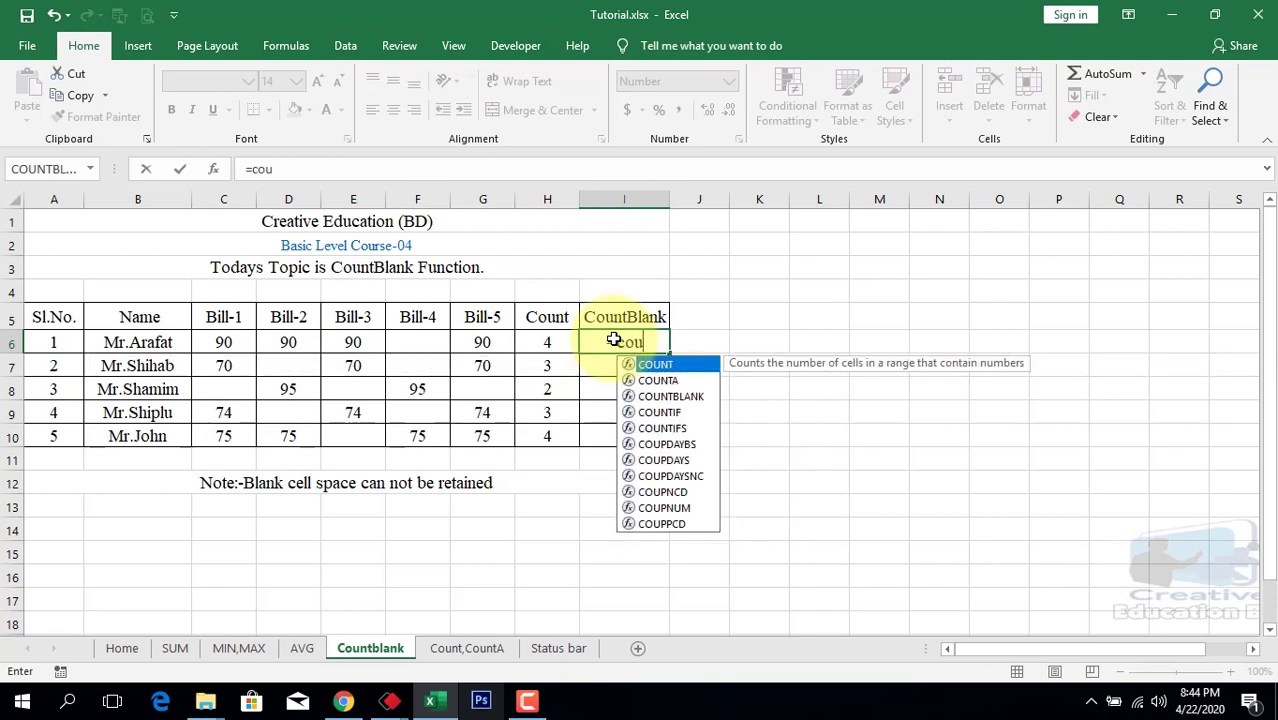
pyautogui.press('Down')
pyautogui.press('Down')
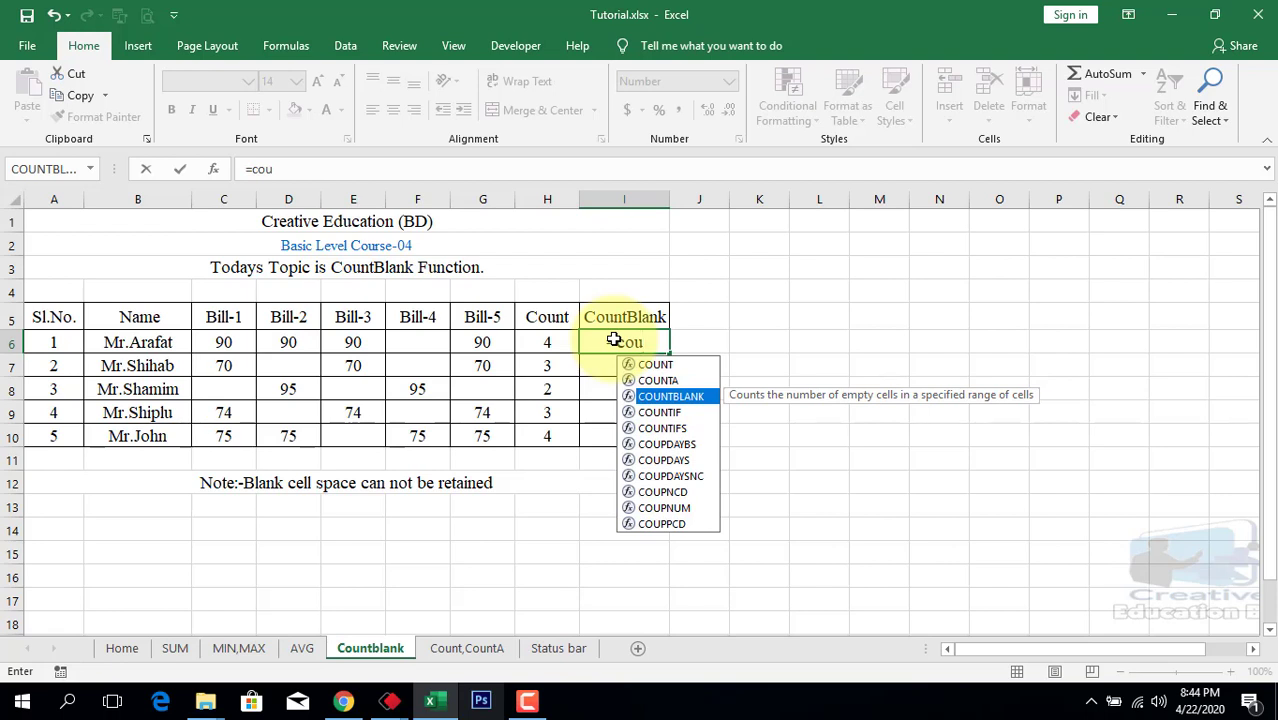
pyautogui.press('Tab')
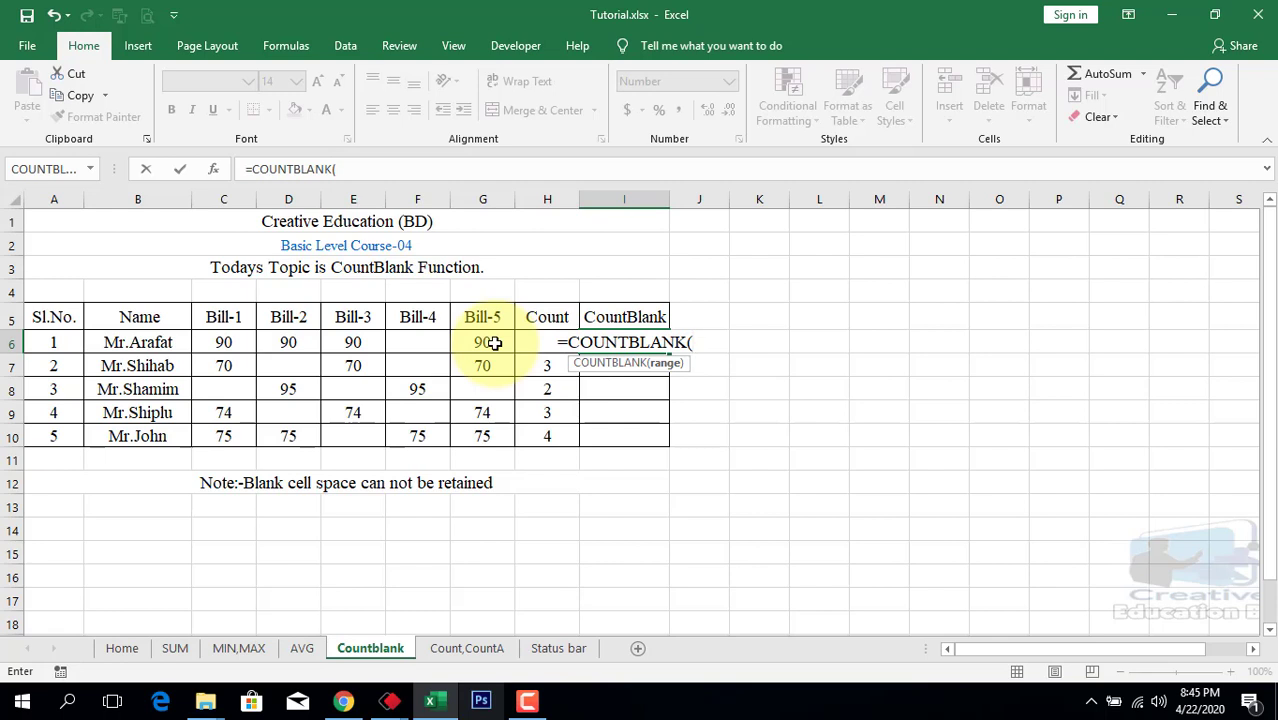
pyautogui.moveTo(494, 343); pyautogui.dragTo(237, 343)
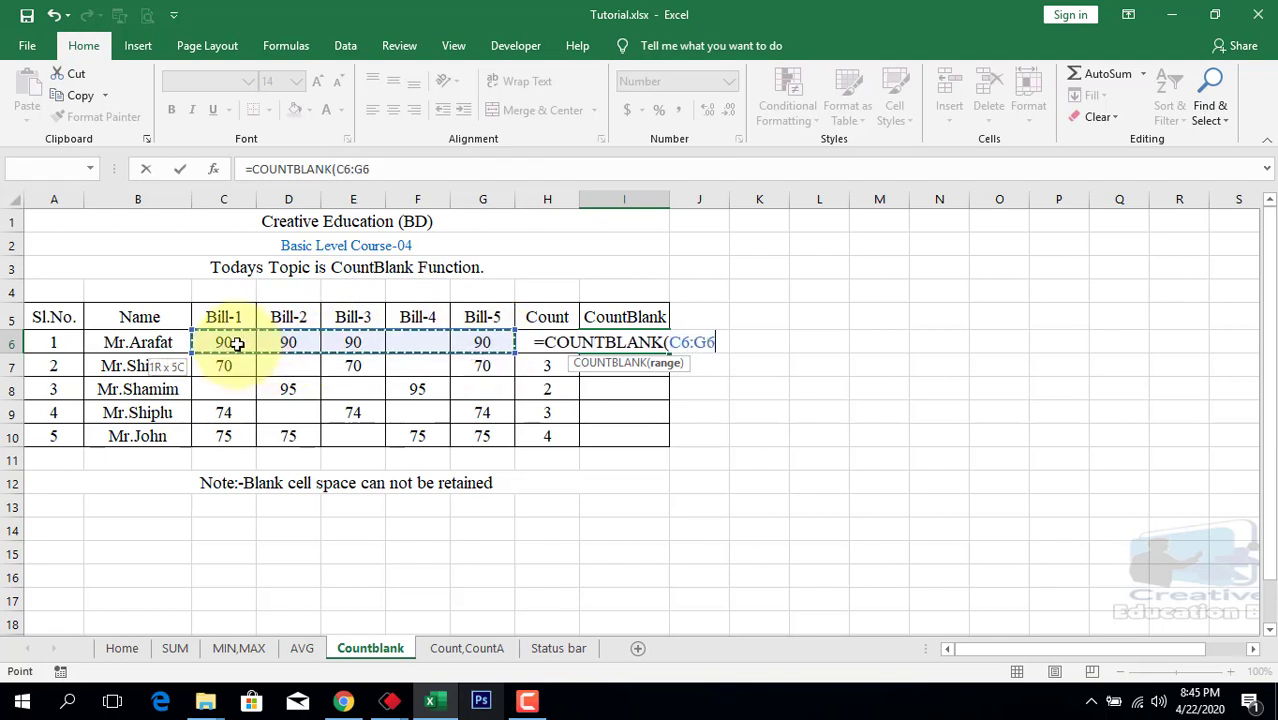
pyautogui.press('Return')
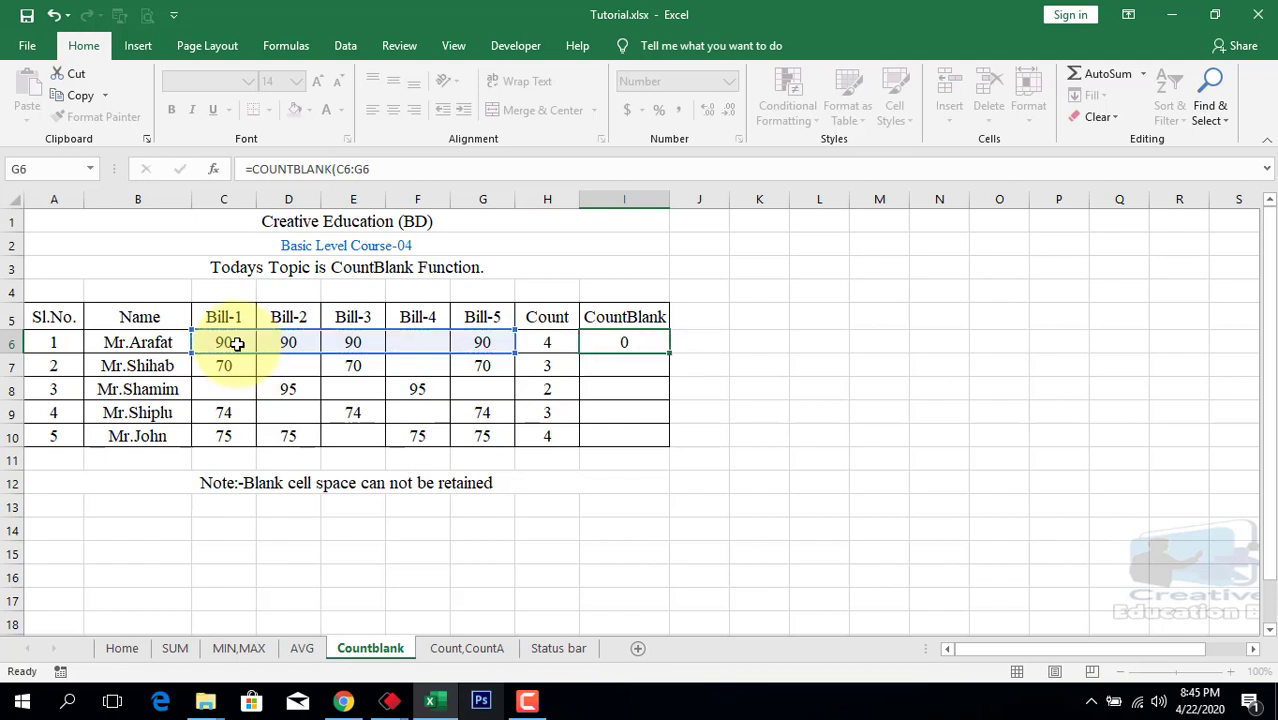
pyautogui.click(641, 343)
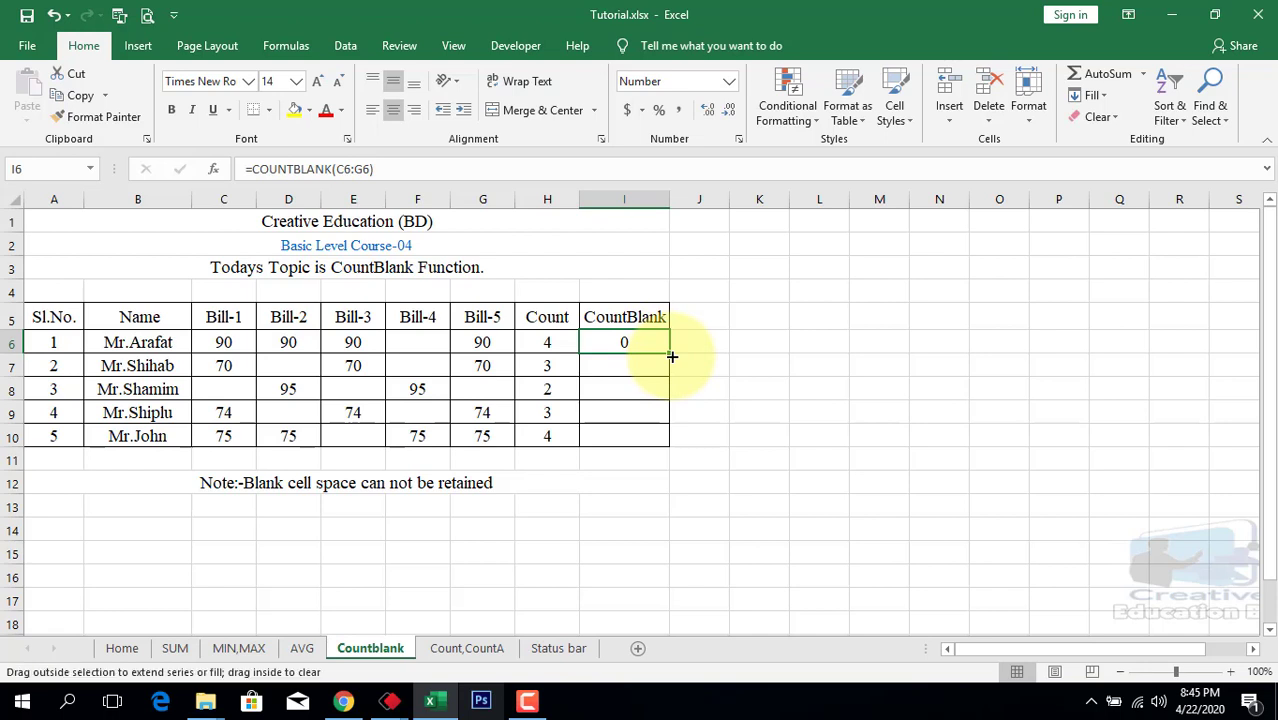
# Step: Copy I6's COUNTBLANK formula down to I10, so I7:I10 show 2, 2, 2, 1
pyautogui.doubleClick(672, 357)
pyautogui.click(435, 338)
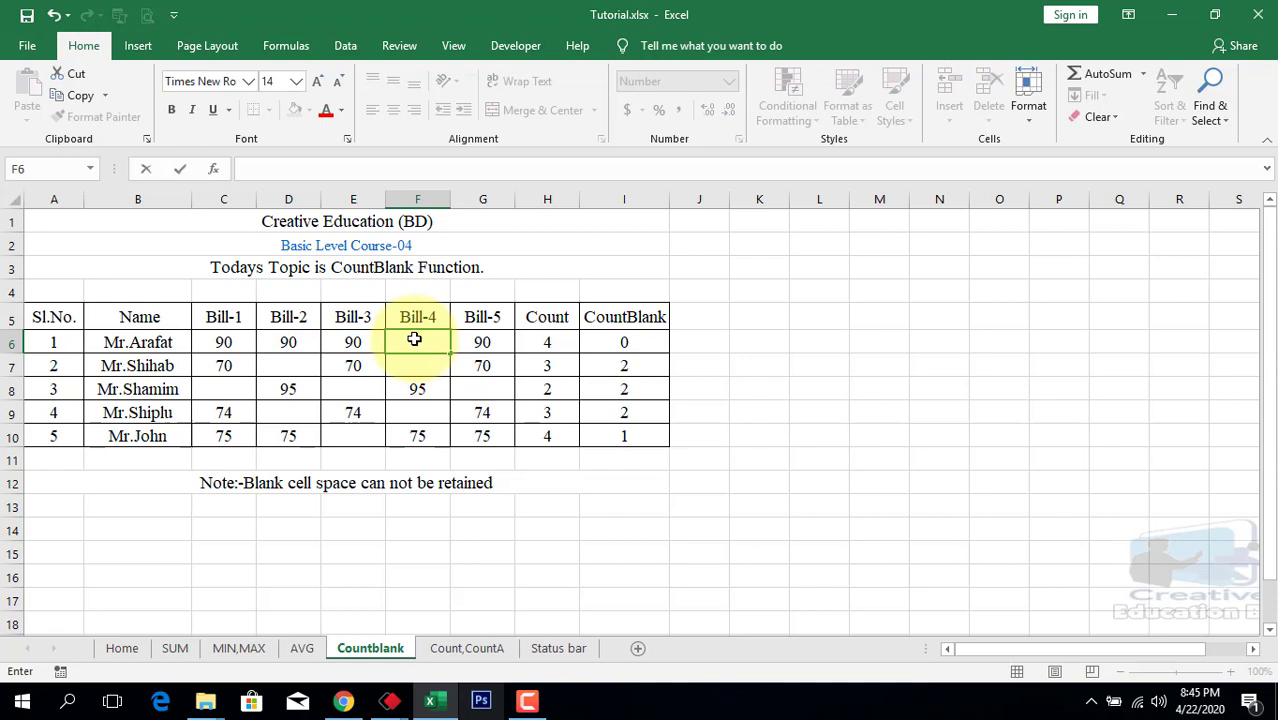
pyautogui.press('Return')
pyautogui.click(367, 487)
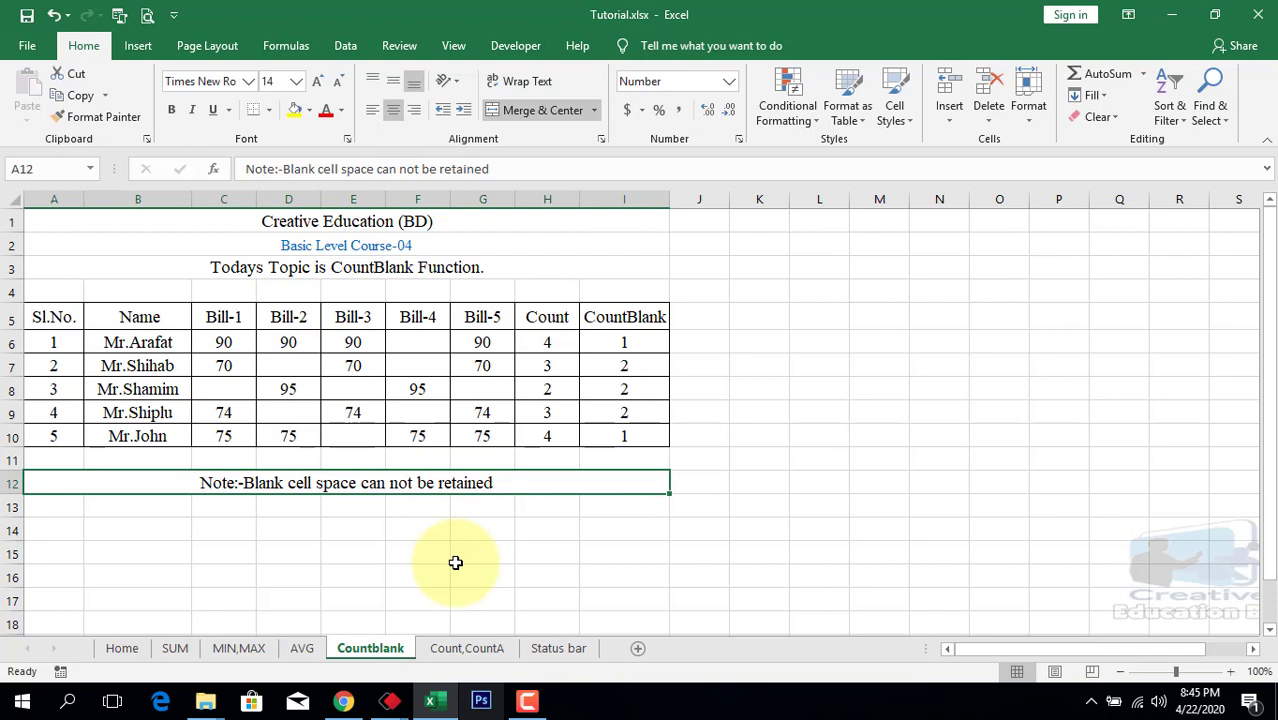
pyautogui.click(432, 340)
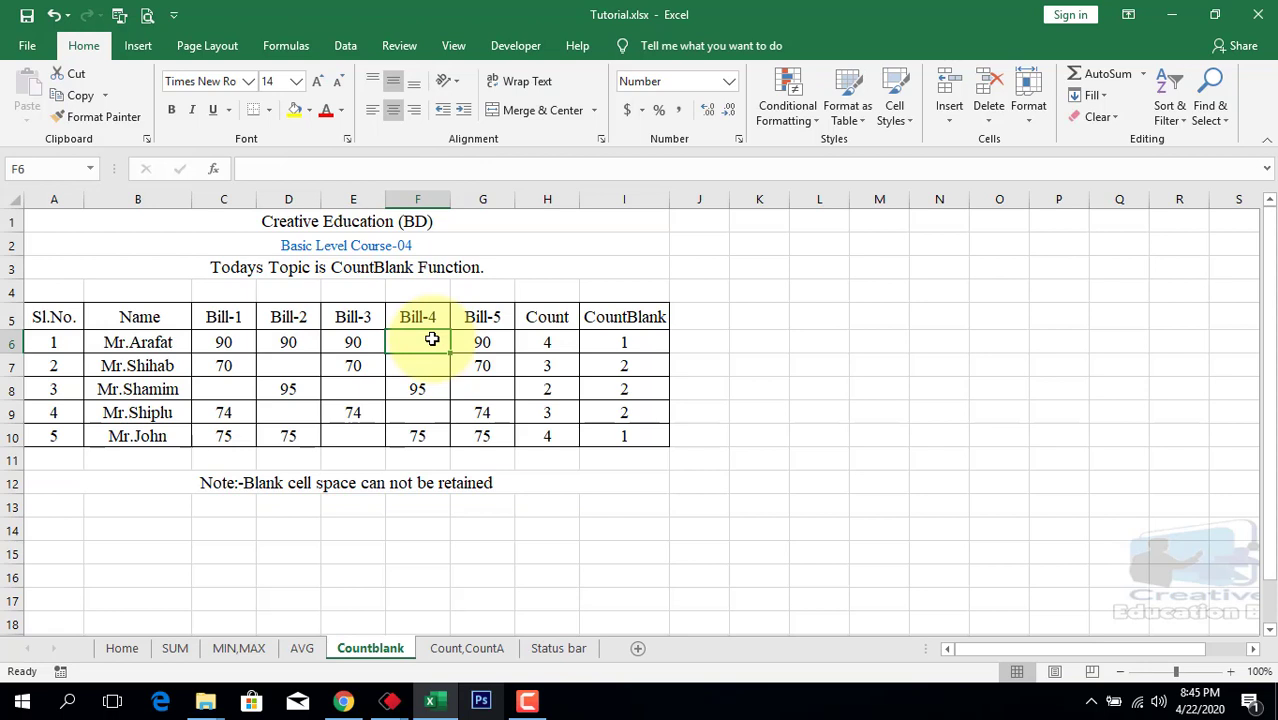
pyautogui.write('=')
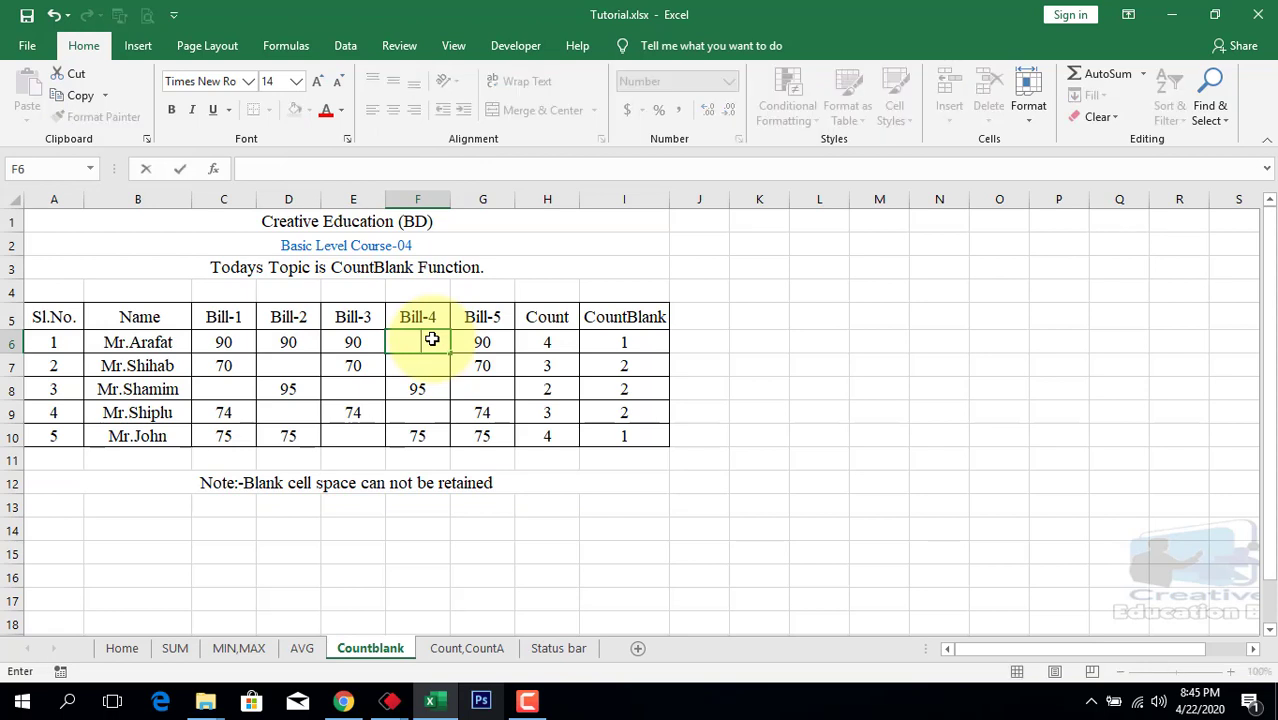
pyautogui.press('Return')
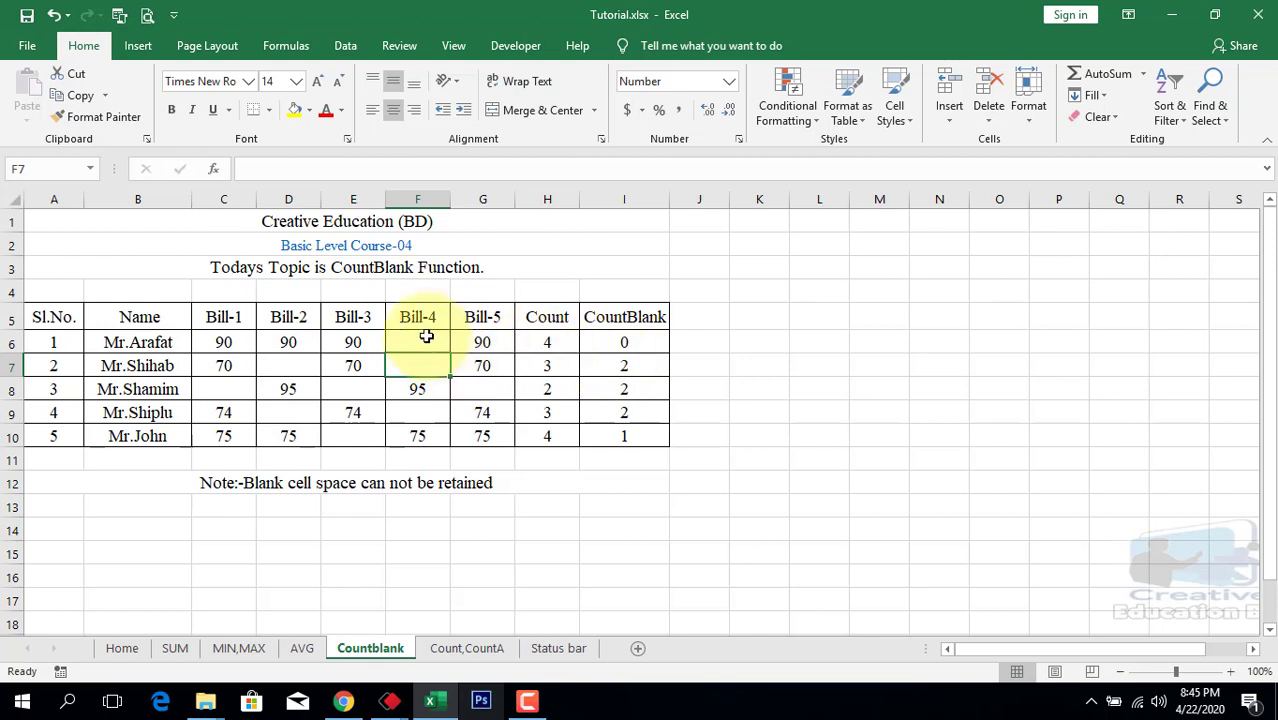
pyautogui.click(608, 345)
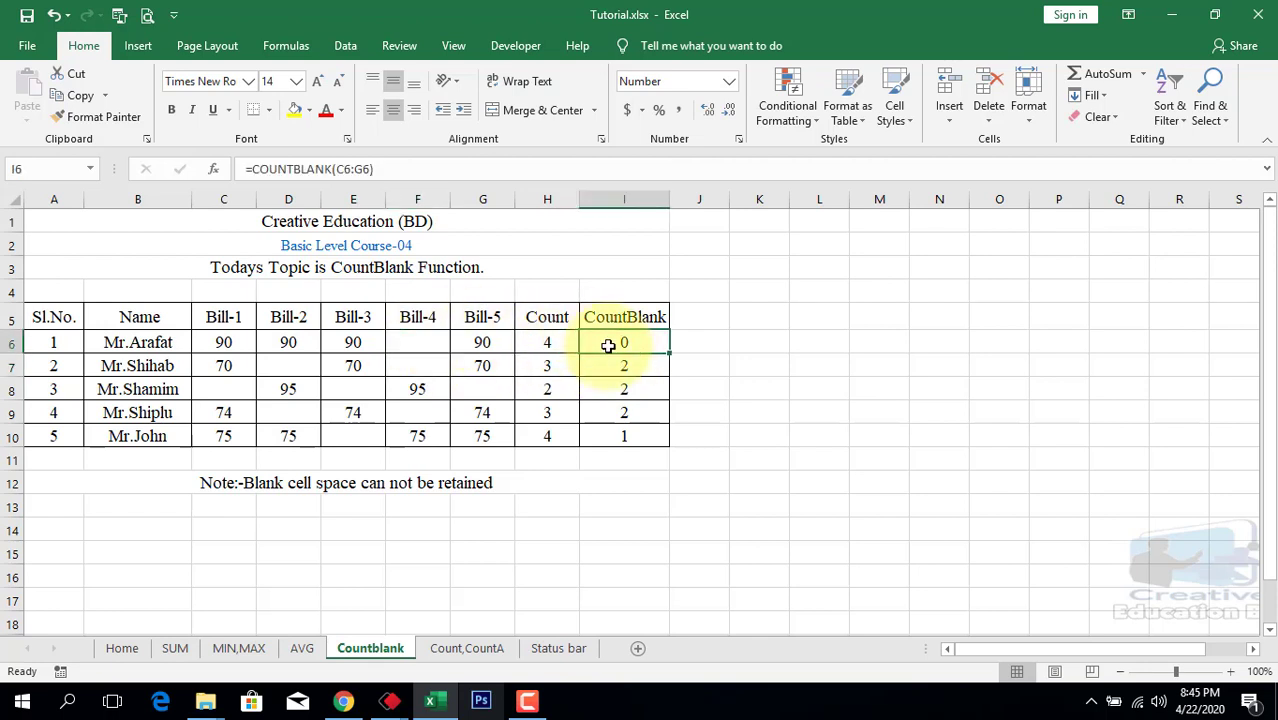
pyautogui.doubleClick(608, 345)
pyautogui.press('Return')
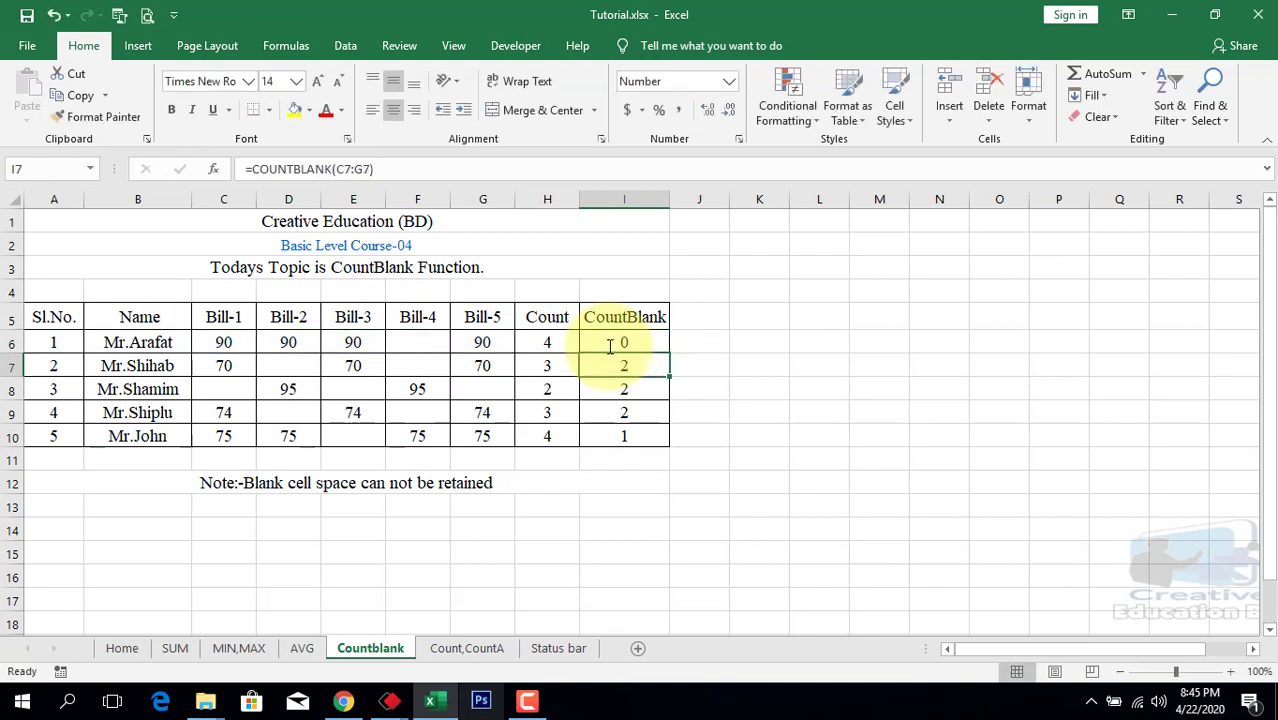
pyautogui.click(12, 370)
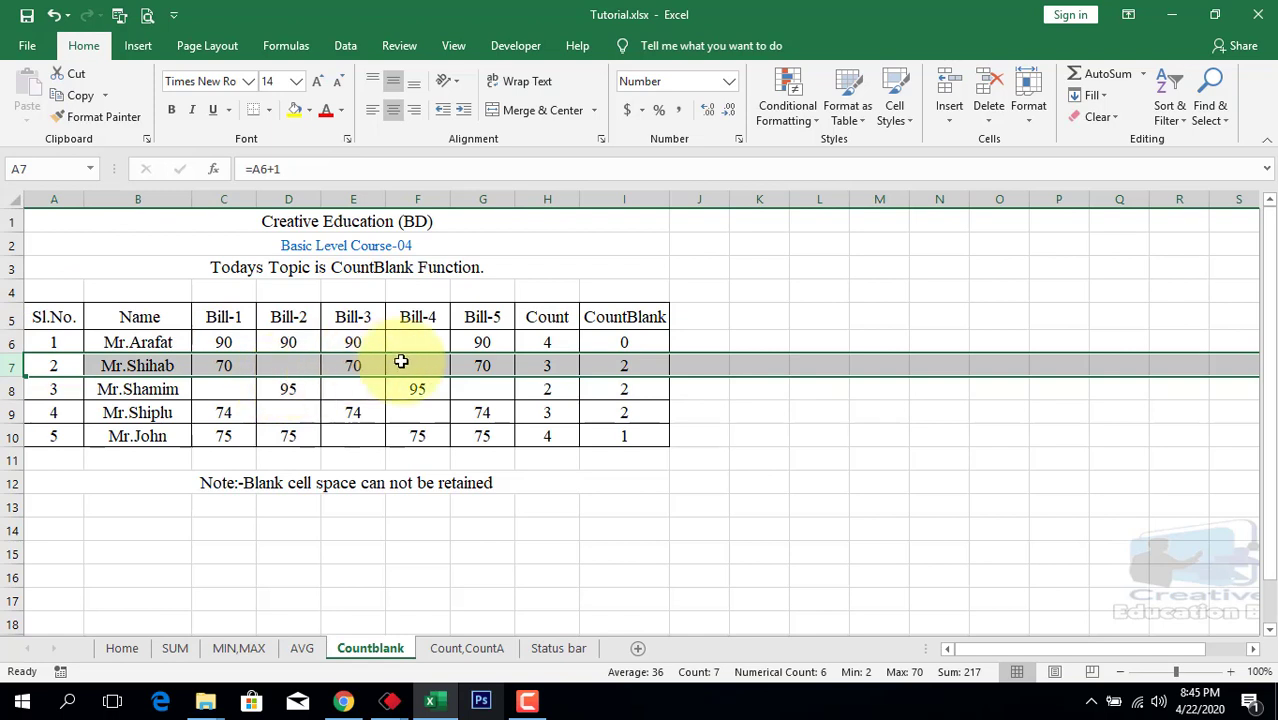
pyautogui.click(613, 365)
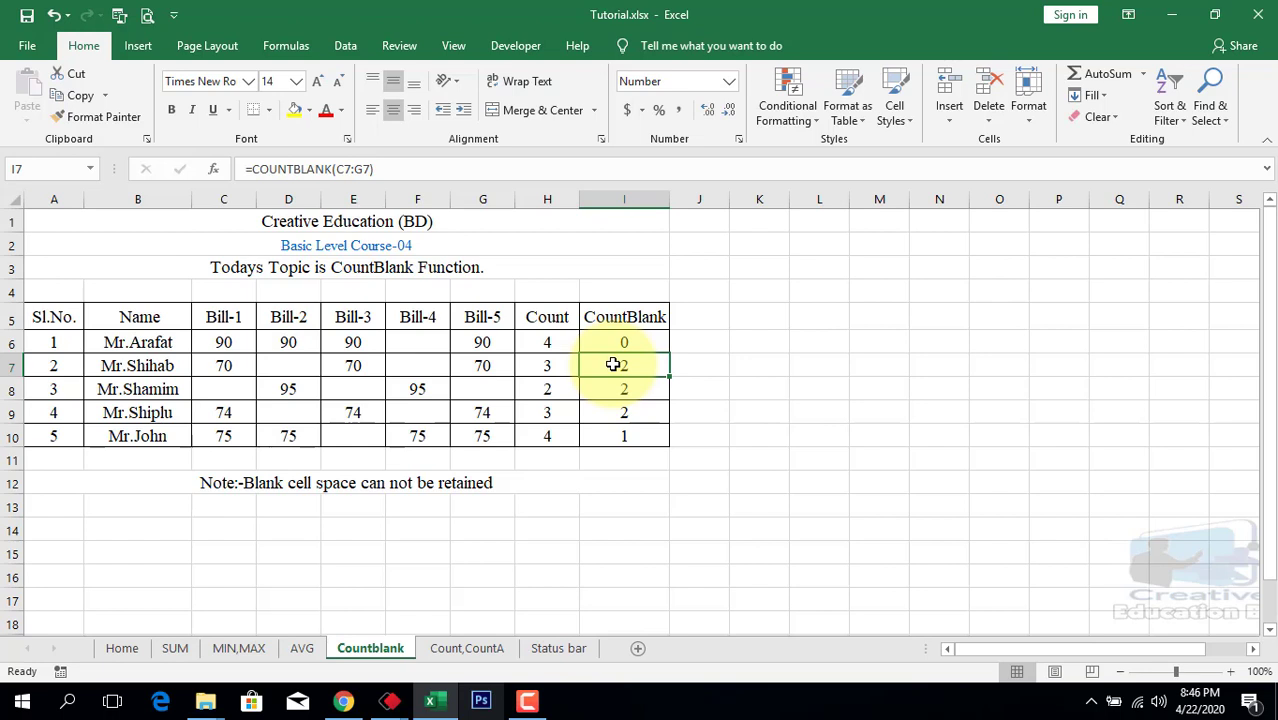
pyautogui.click(527, 700)
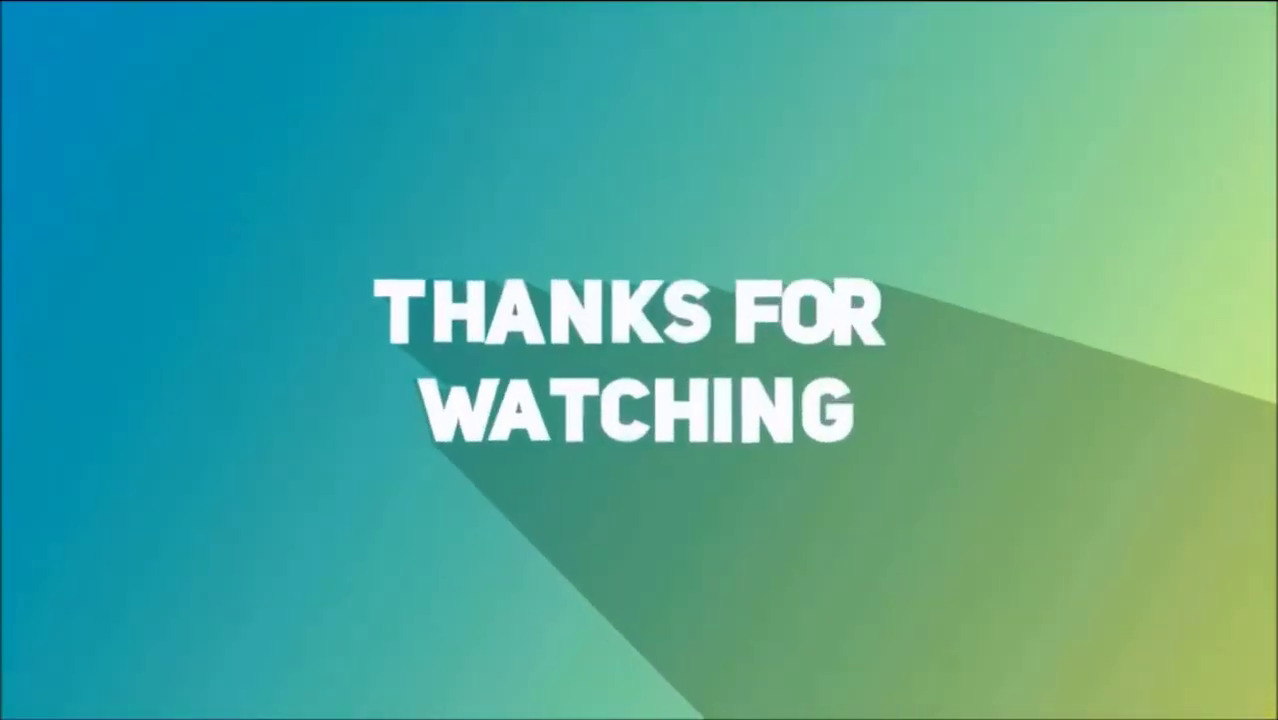